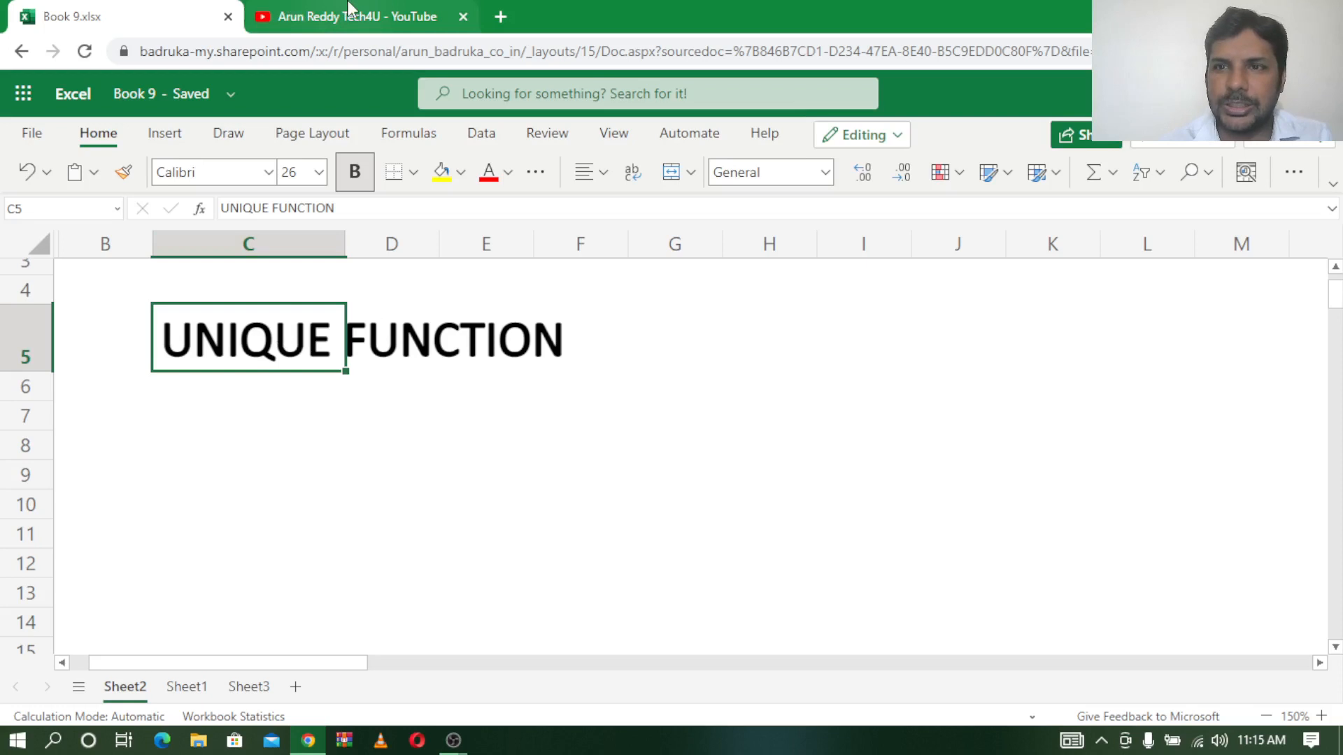
{"action": "left_click", "coordinate": [350, 12]}
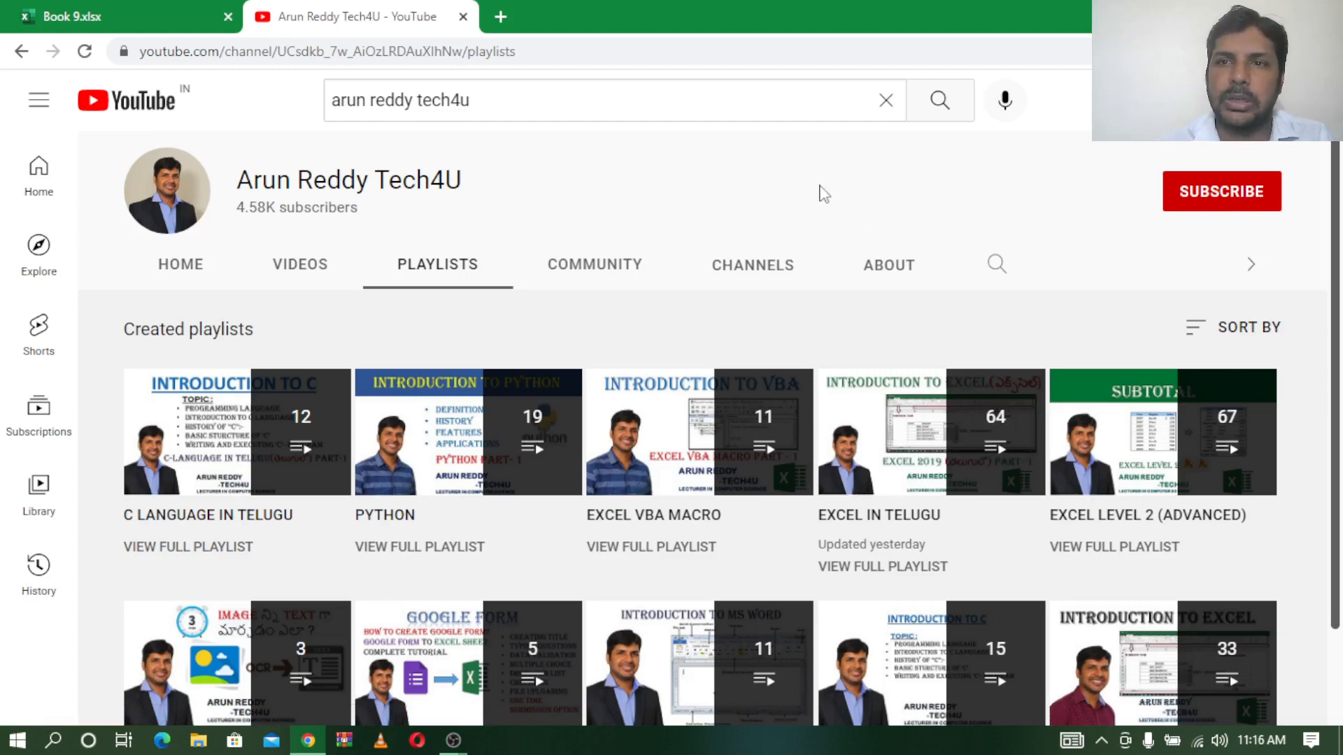
{"action": "left_click", "coordinate": [83, 16]}
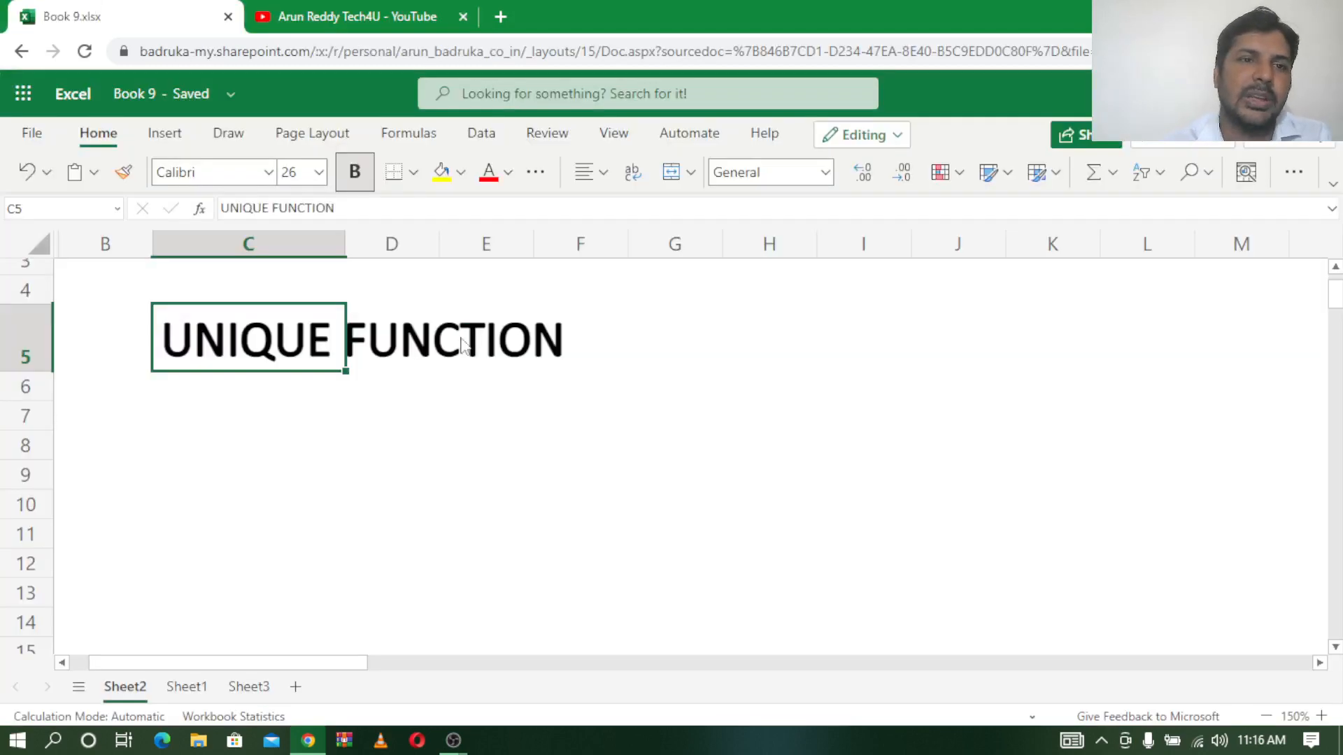
Examine the NAME list in C4:C13 on Sheet1 for entries that occur more than once.
{"action": "left_click", "coordinate": [187, 687]}
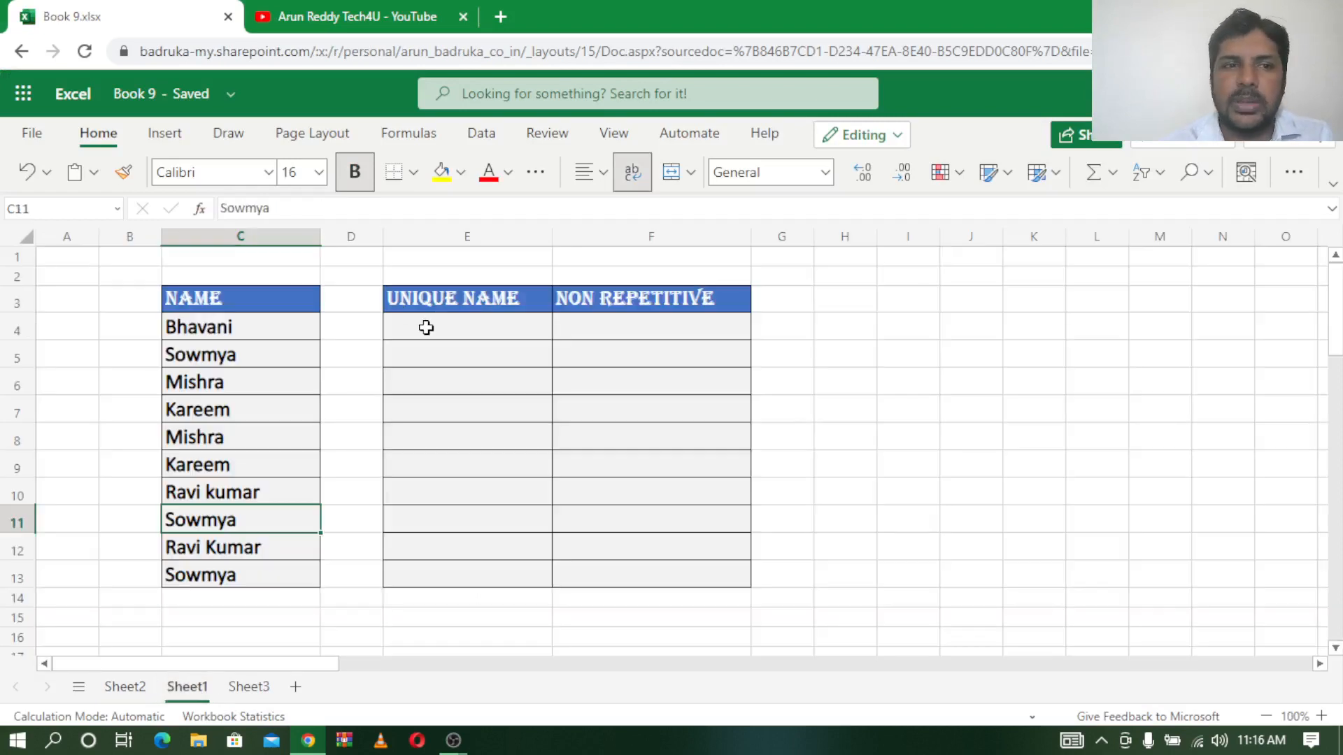
{"action": "left_click_drag", "start_coordinate": [199, 329], "coordinate": [202, 586]}
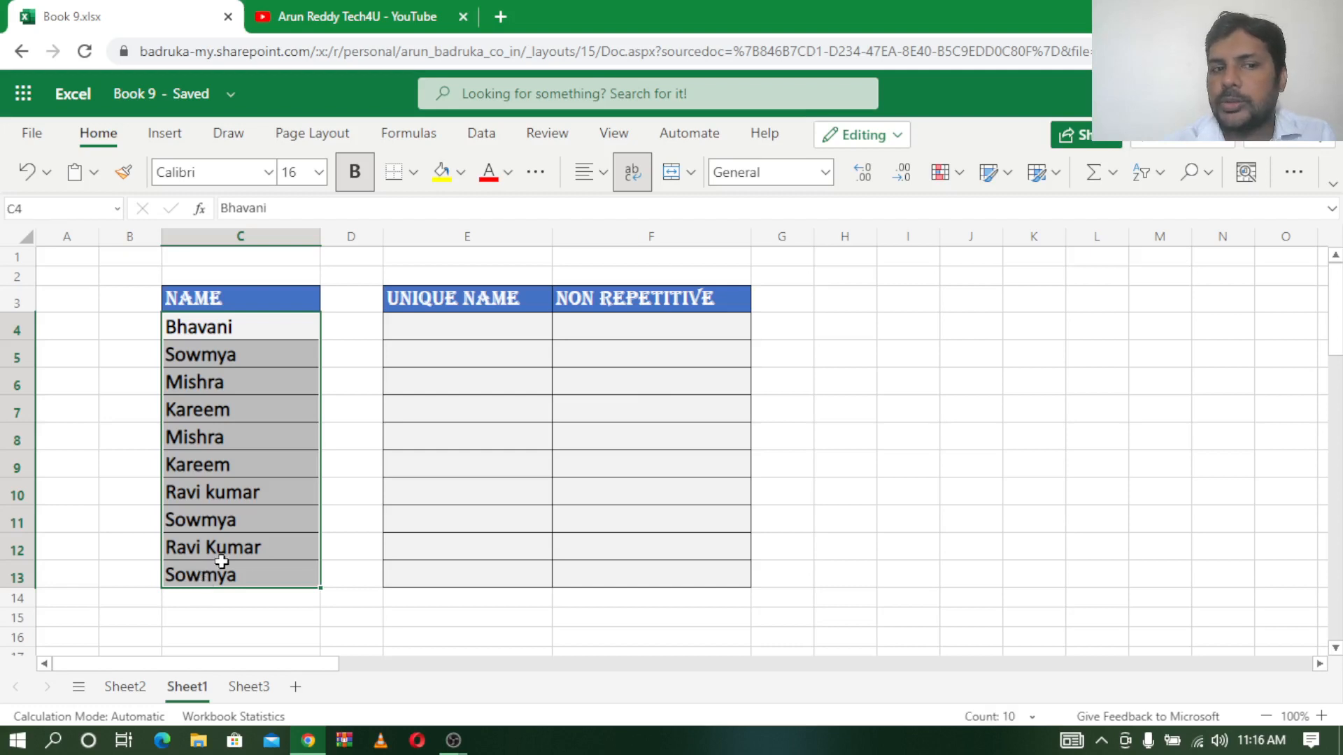
{"action": "left_click", "coordinate": [229, 577]}
{"action": "left_click", "coordinate": [245, 516]}
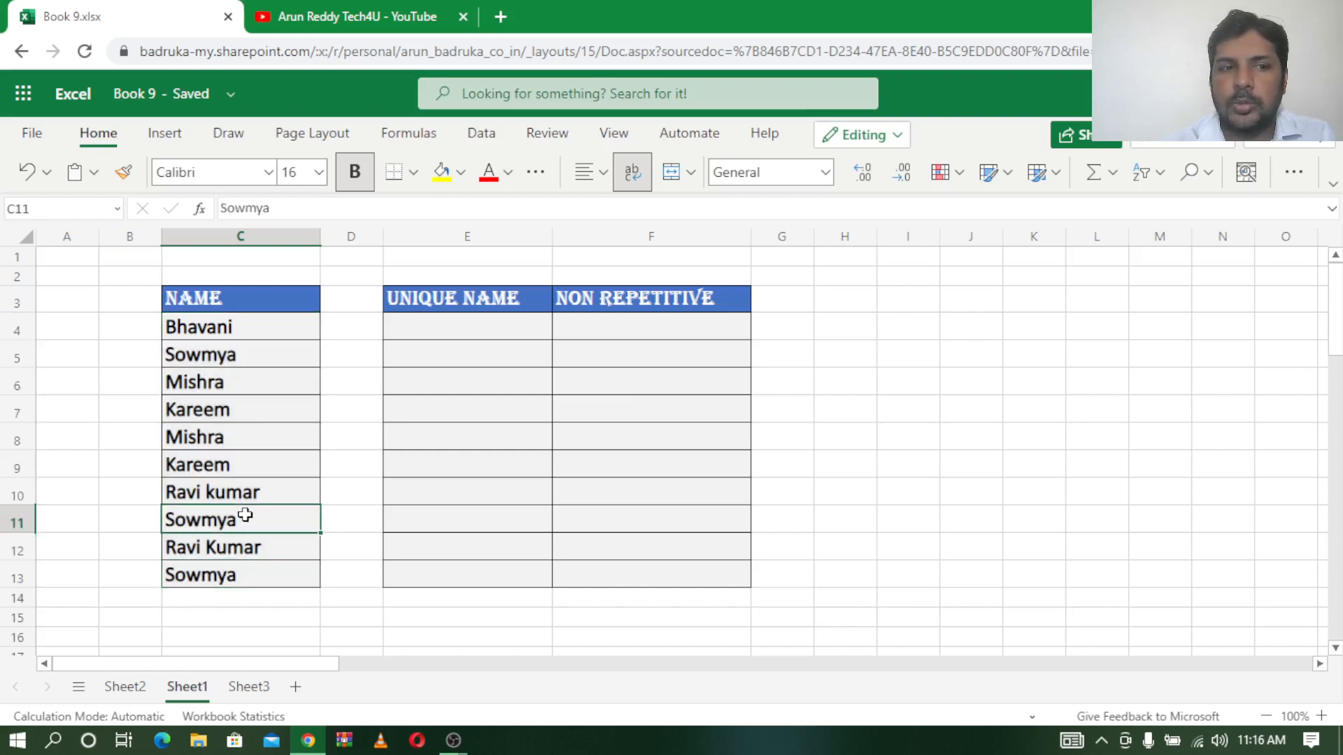
{"action": "left_click", "coordinate": [250, 361]}
{"action": "left_click", "coordinate": [240, 383]}
{"action": "left_click", "coordinate": [233, 438]}
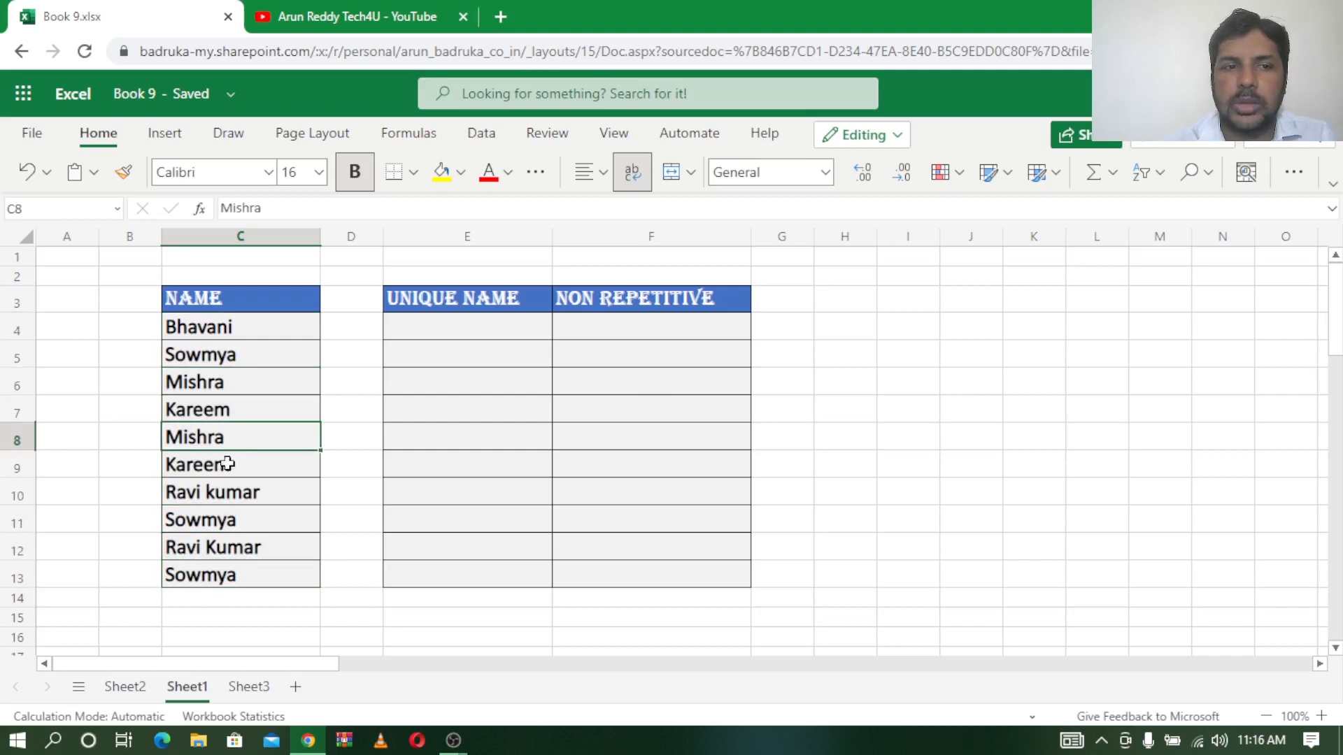
{"action": "left_click", "coordinate": [248, 411]}
{"action": "left_click", "coordinate": [241, 456]}
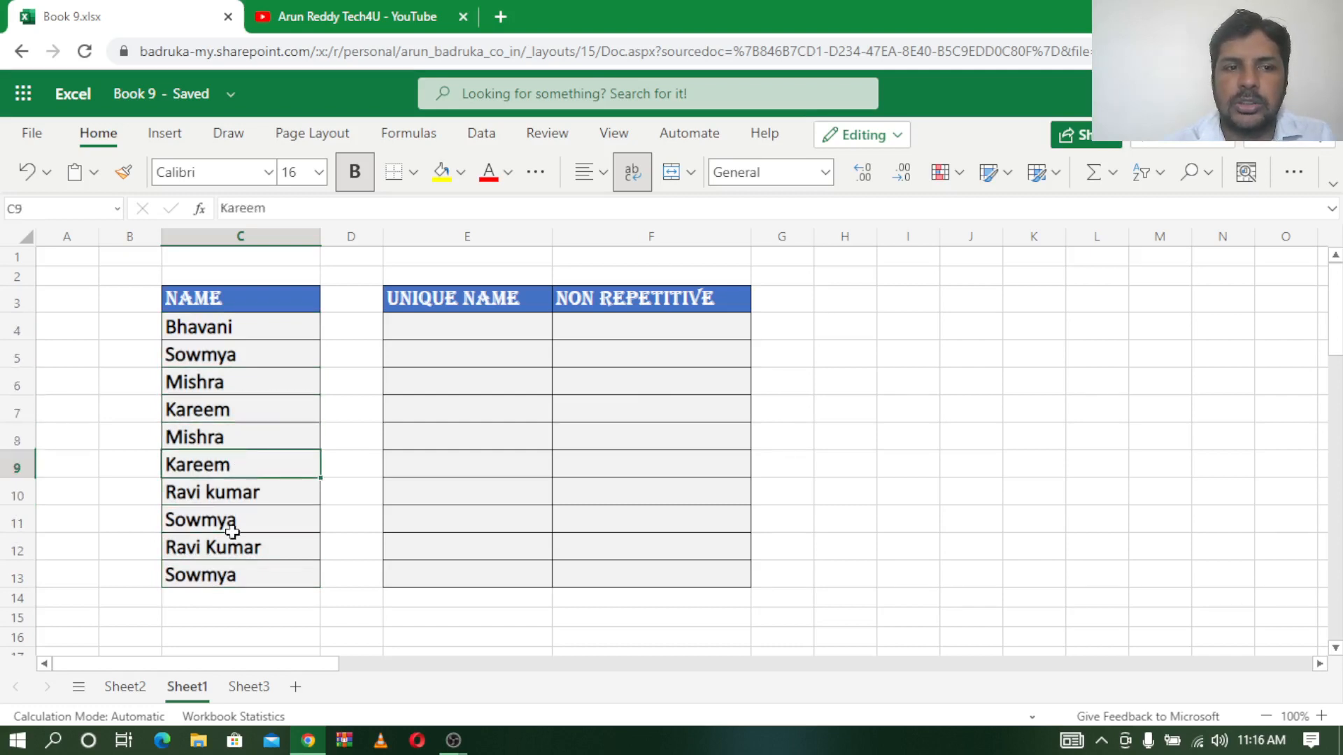
{"action": "left_click", "coordinate": [258, 492]}
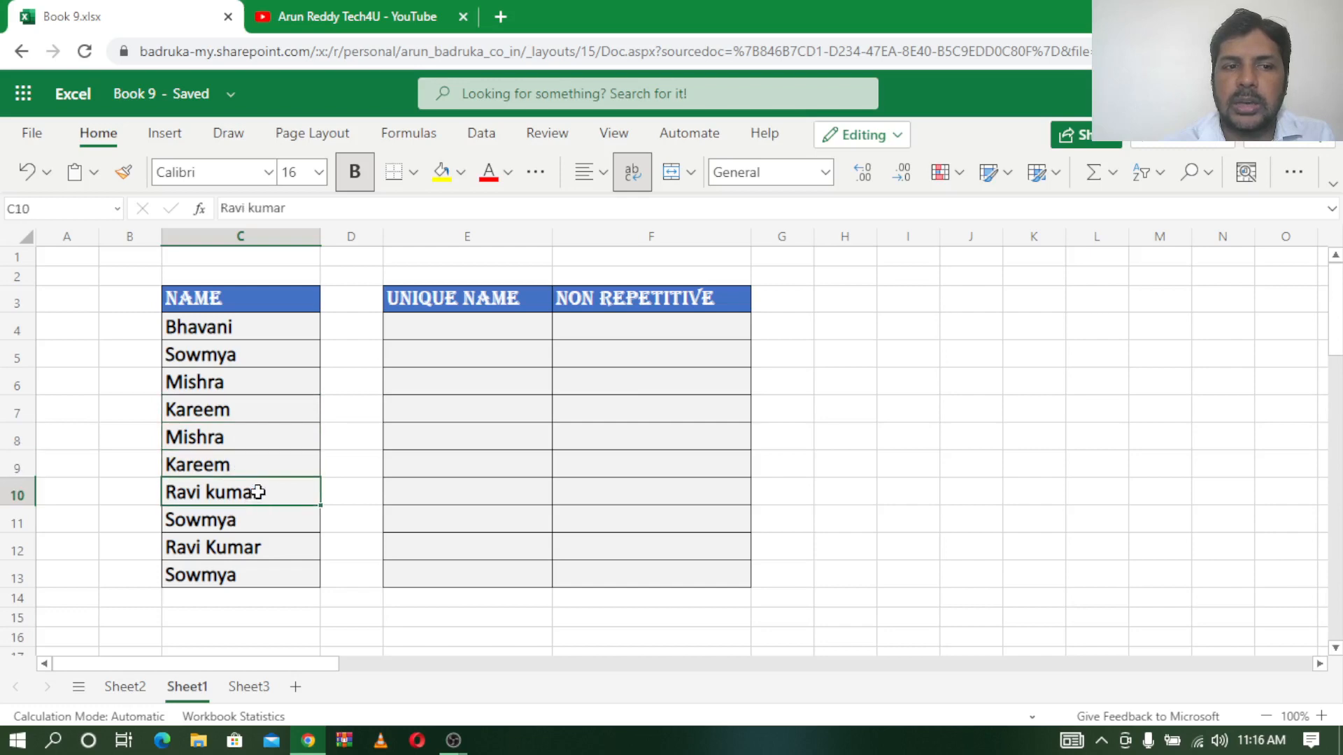
{"action": "left_click", "coordinate": [248, 554]}
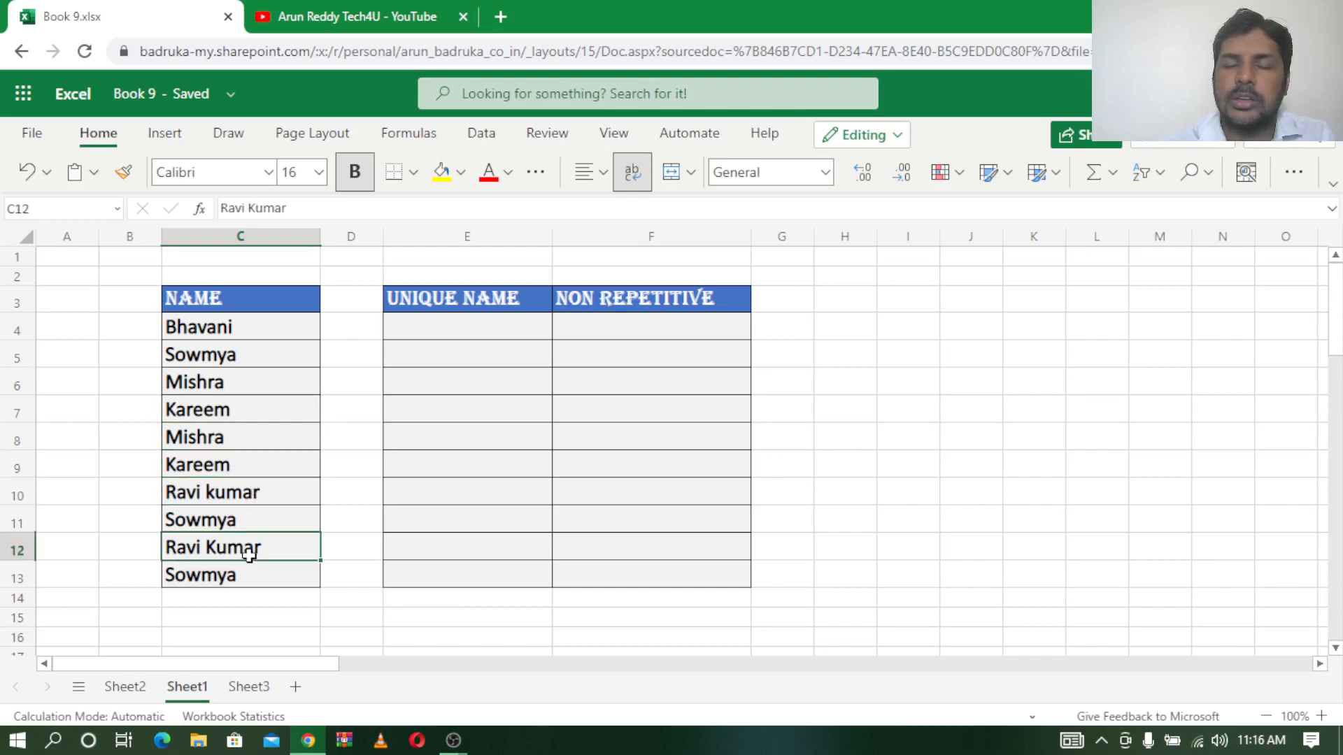
Enter the formula =UNIQUE(C4:C13) in E4 under UNIQUE NAME to list each distinct name.
{"action": "left_click", "coordinate": [485, 322]}
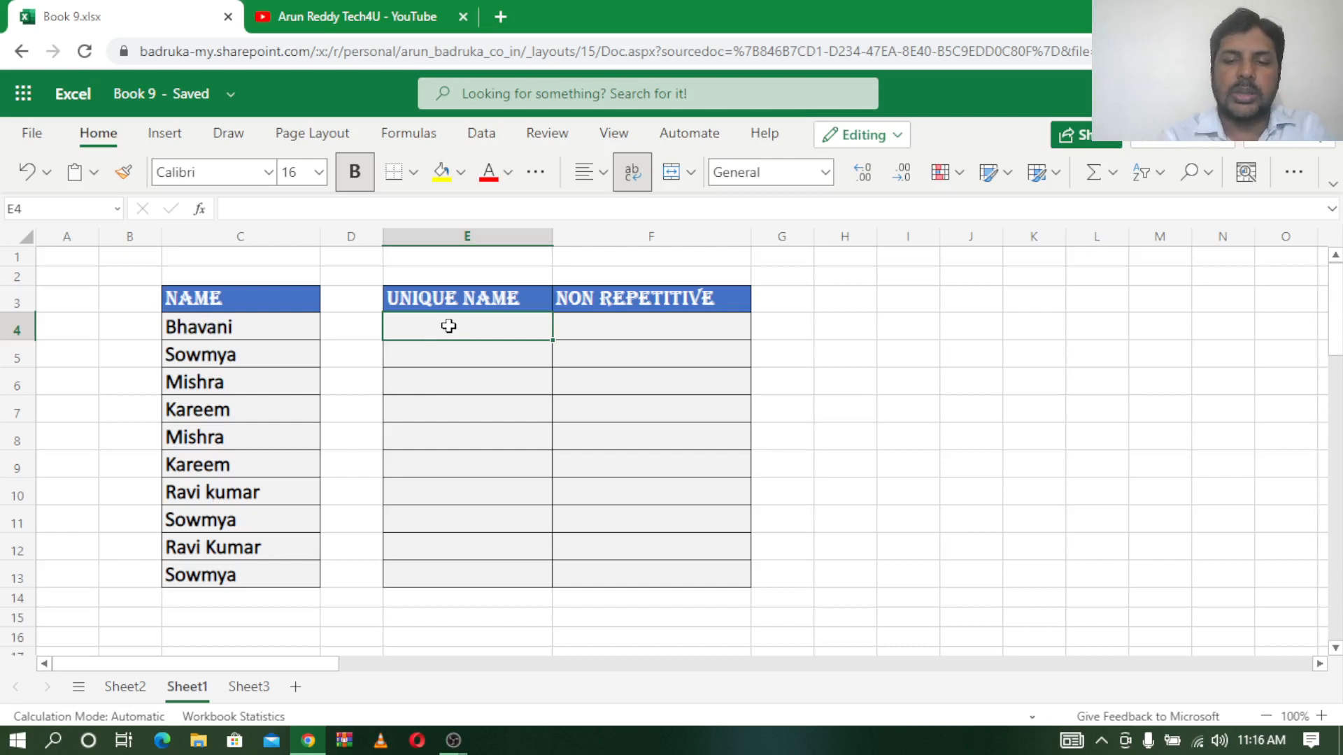
{"action": "type", "text": "="}
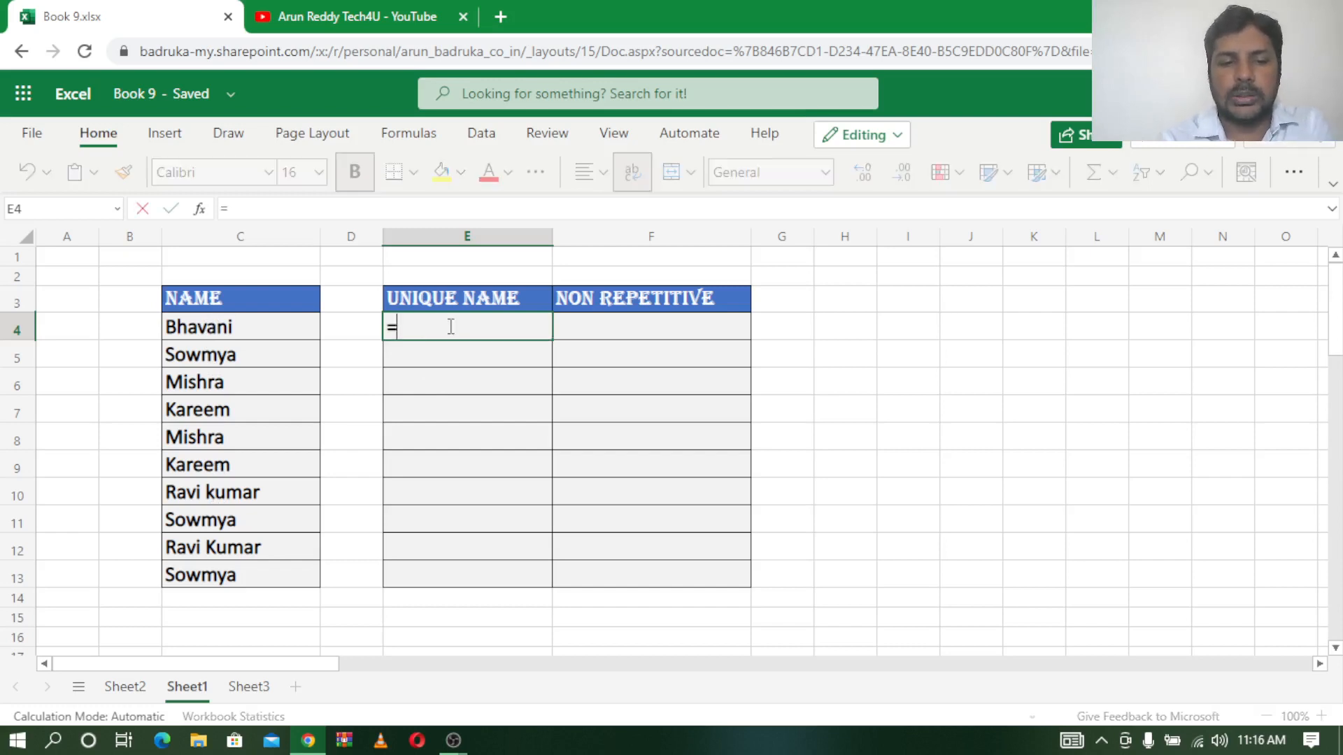
{"action": "type", "text": "uniq"}
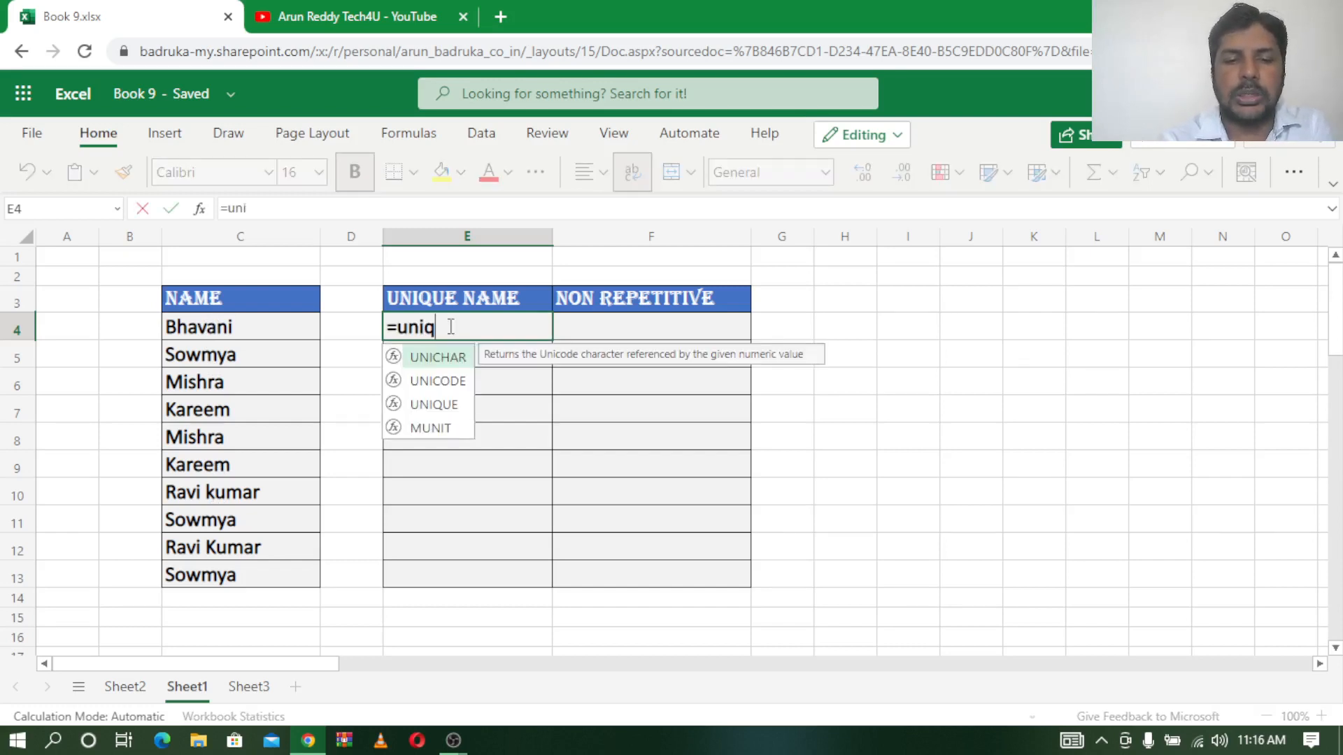
{"action": "type", "text": "ue("}
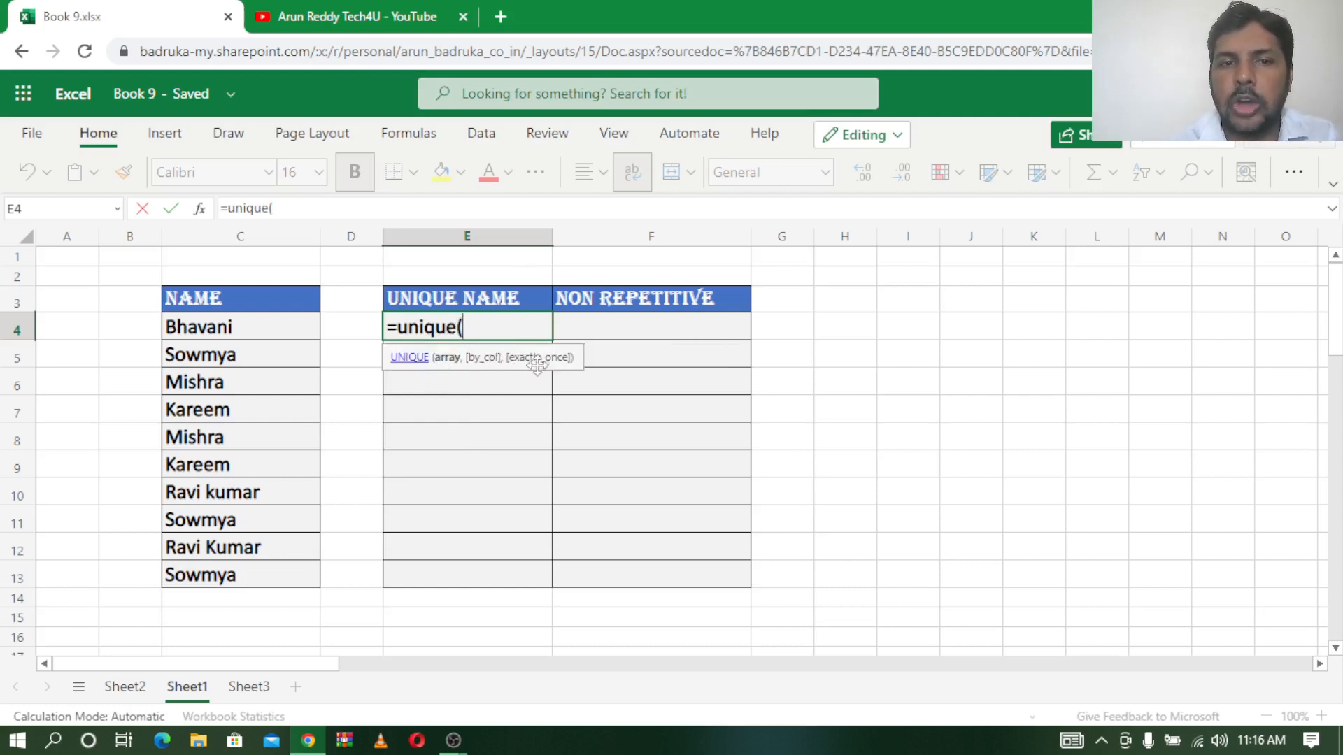
{"action": "left_click_drag", "start_coordinate": [227, 325], "coordinate": [225, 561]}
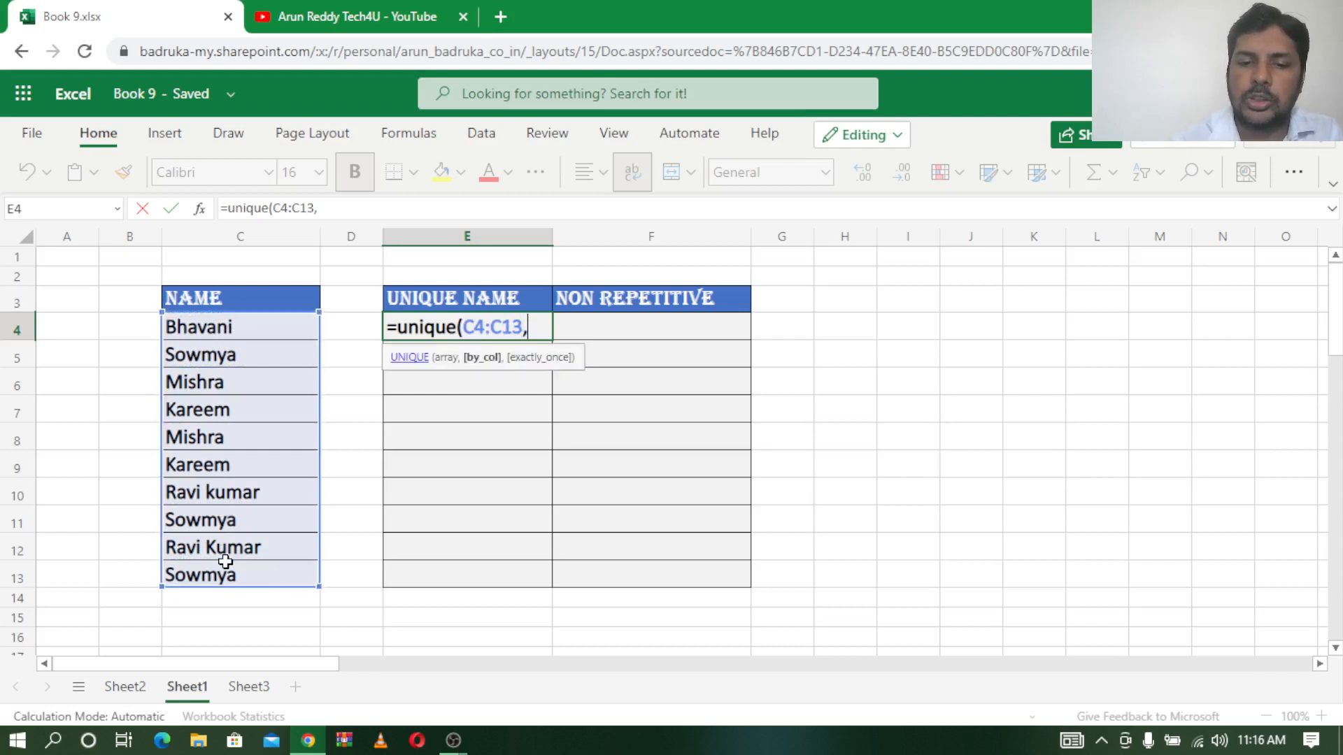
{"action": "type", "text": ",0"}
{"action": "key", "text": "BackSpace"}
{"action": "key", "text": "BackSpace"}
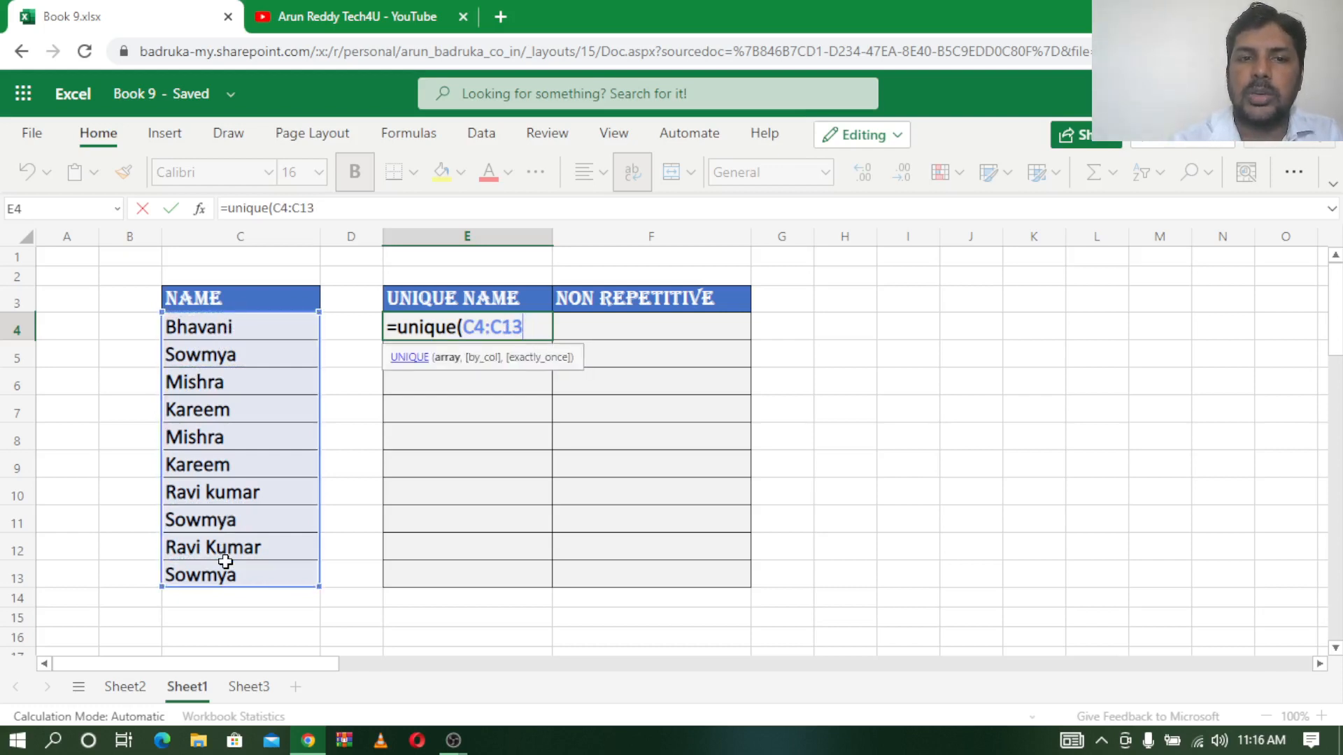
{"action": "type", "text": ")"}
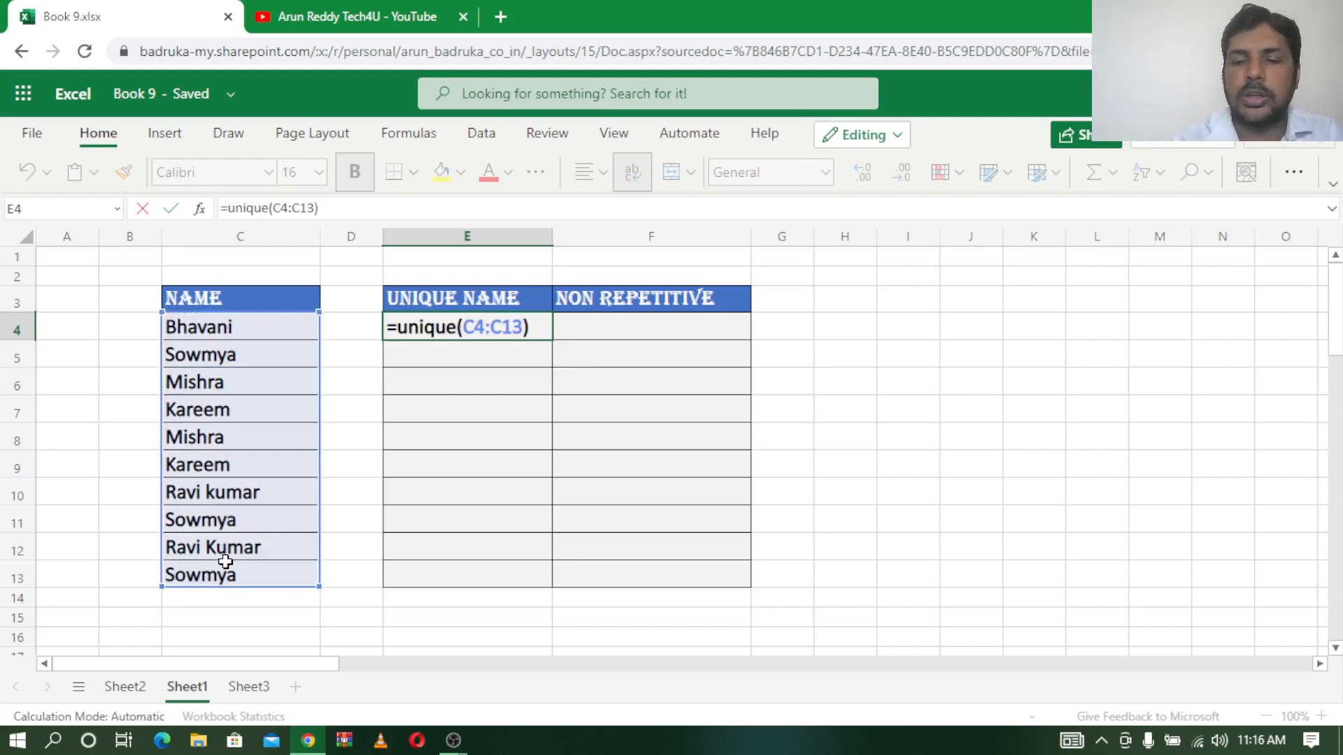
{"action": "key", "text": "Return"}
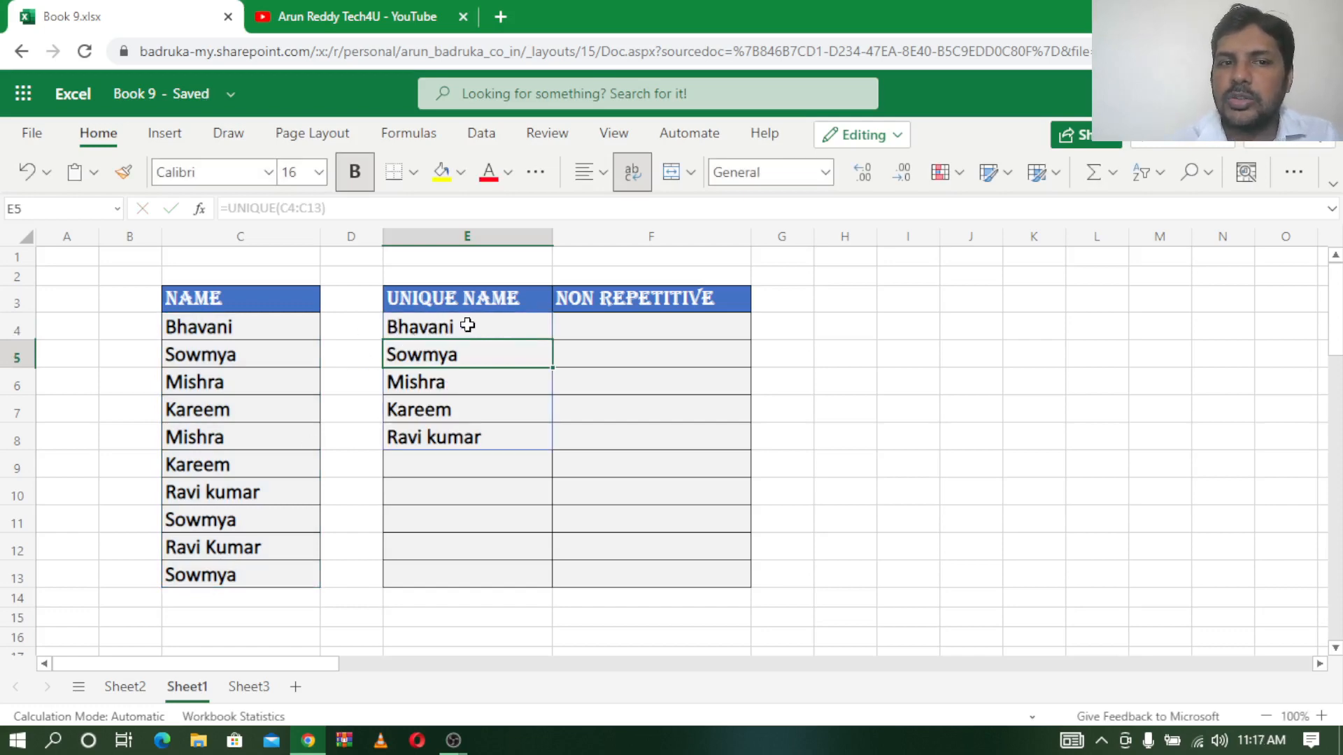
Add 0 as the by_col argument to the formula in E4, making it =UNIQUE(C4:C13,0), and check the resulting list.
{"action": "double_click", "coordinate": [468, 325]}
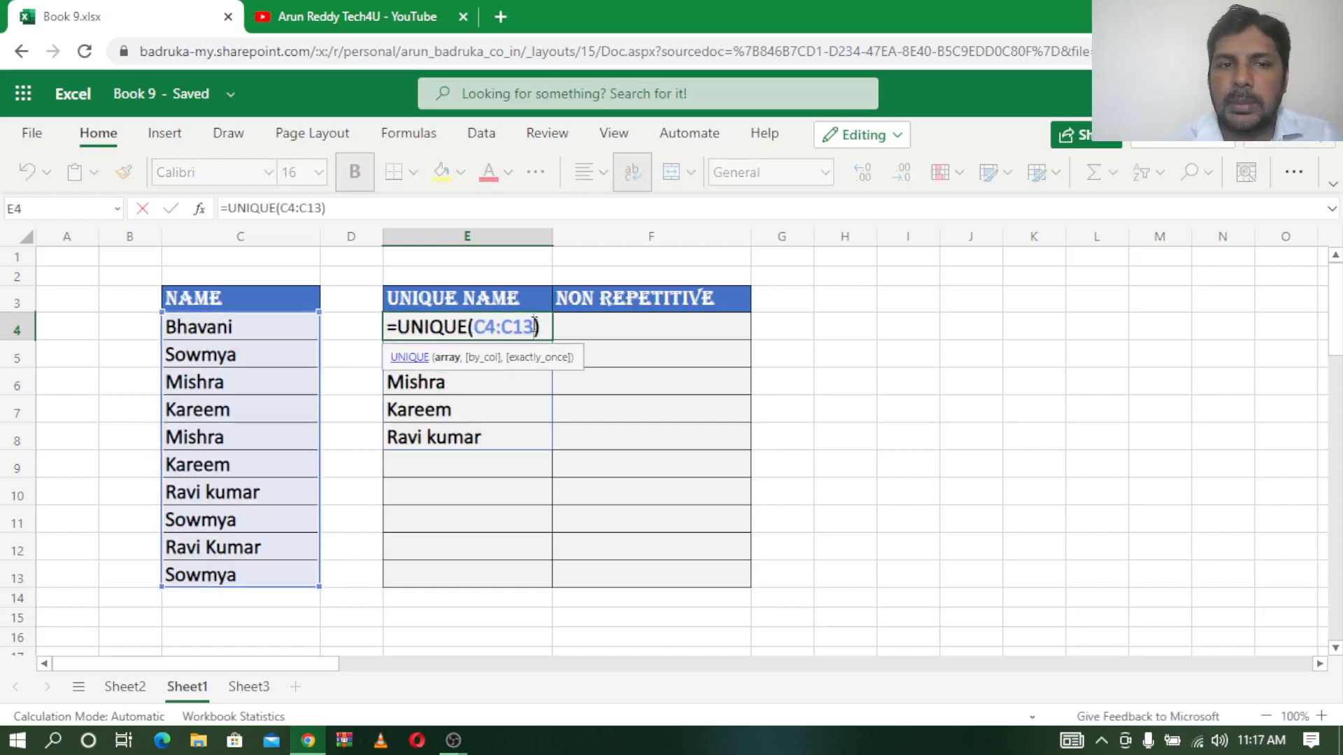
{"action": "type", "text": ","}
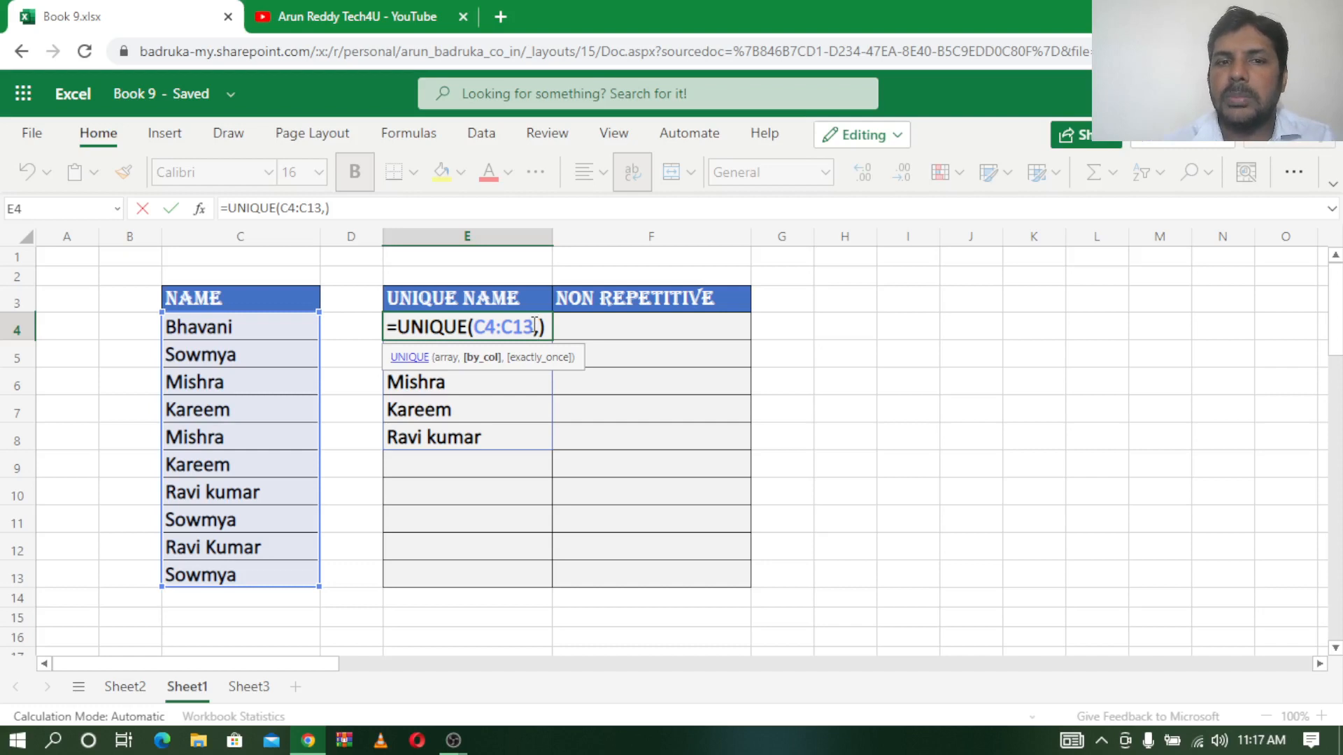
{"action": "key", "text": "BackSpace"}
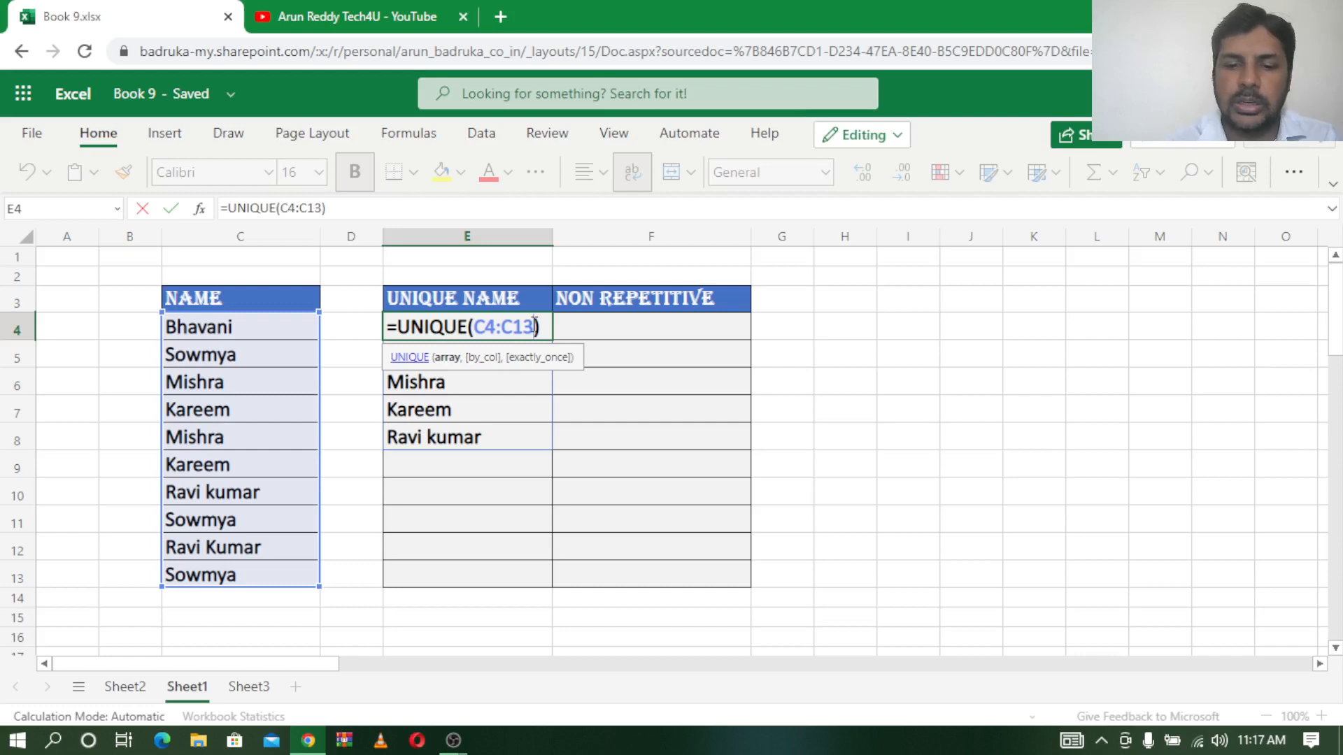
{"action": "type", "text": ",0"}
{"action": "key", "text": "Return"}
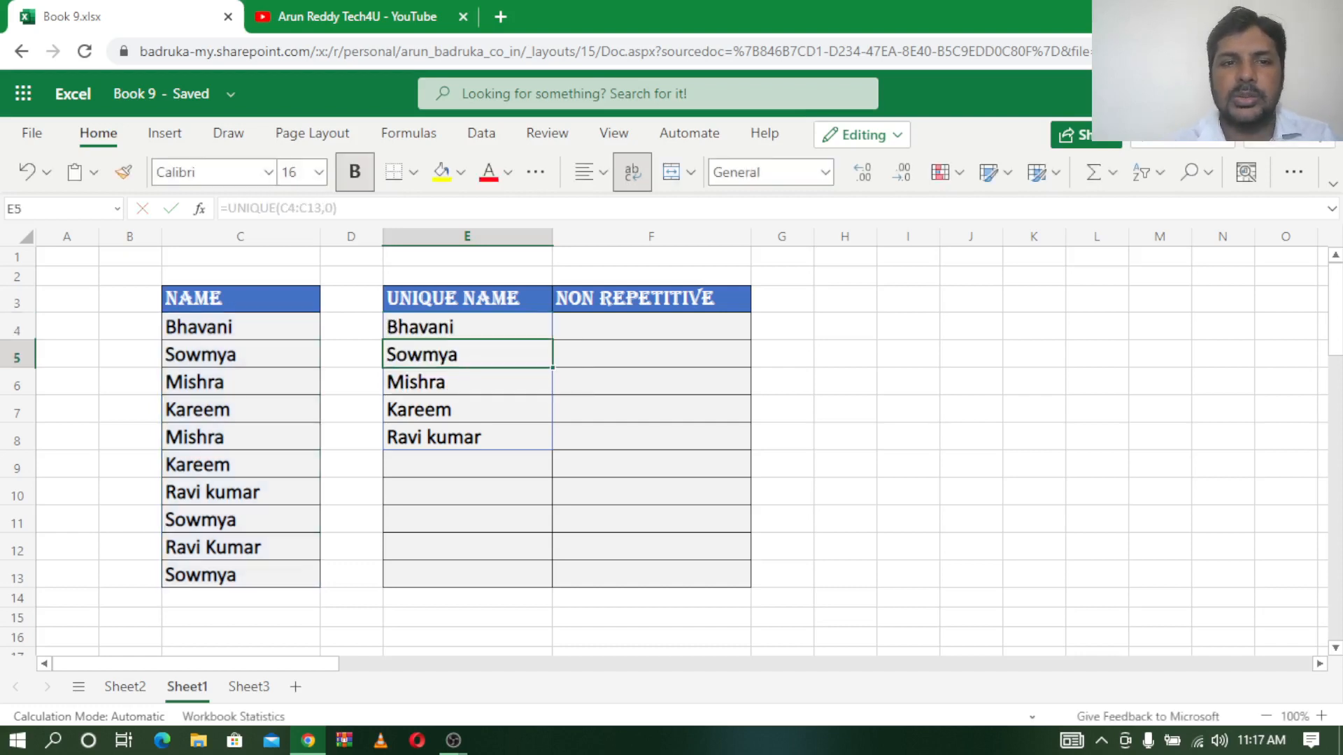
{"action": "left_click", "coordinate": [442, 327]}
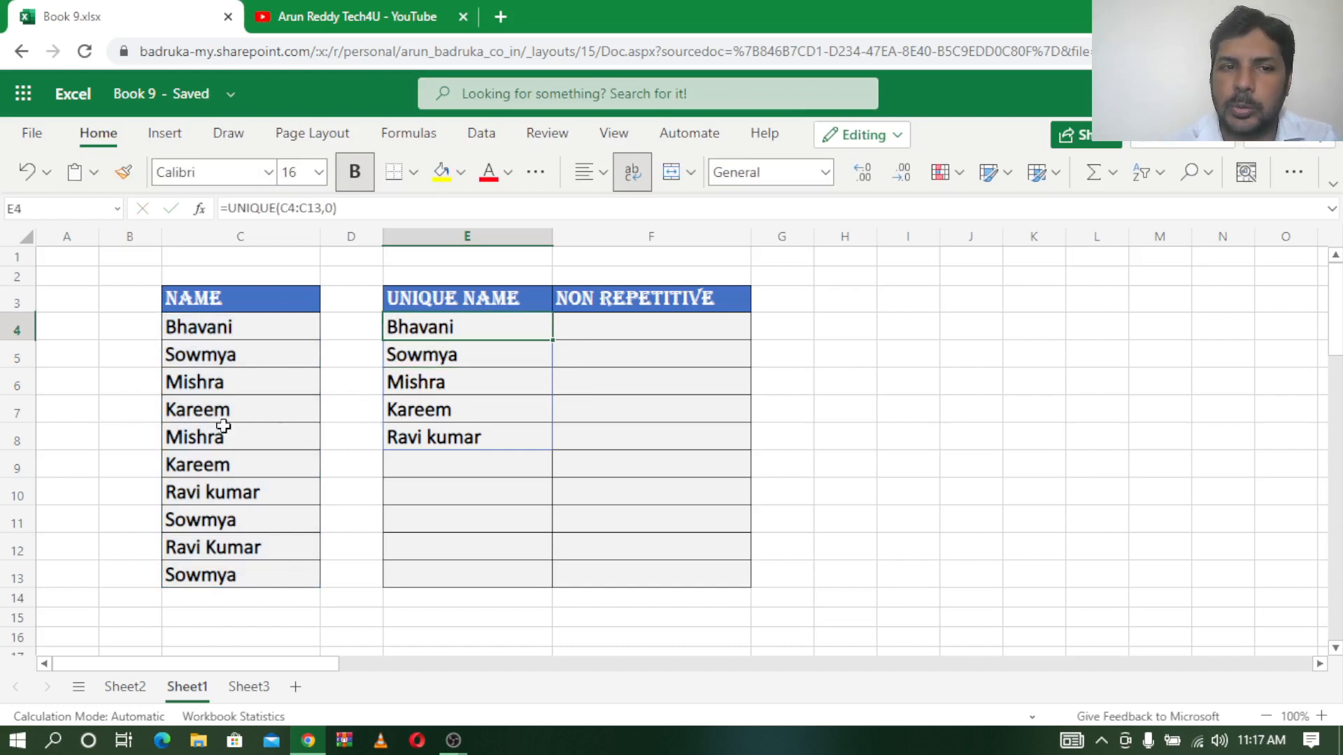
{"action": "left_click_drag", "start_coordinate": [470, 324], "coordinate": [474, 435]}
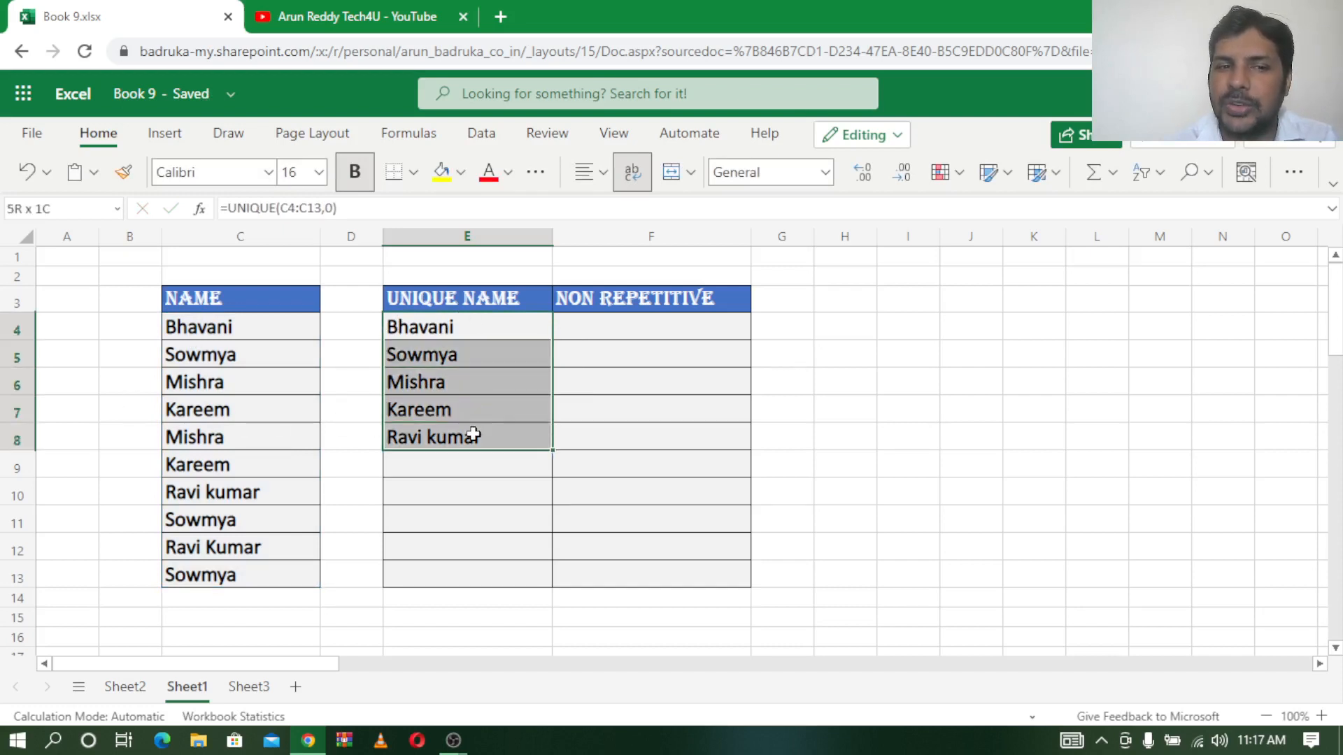
On Sheet3, enter =UNIQUE(C4:L4,1) in C7 to list the distinct names from the horizontal NAME row.
{"action": "left_click", "coordinate": [249, 689]}
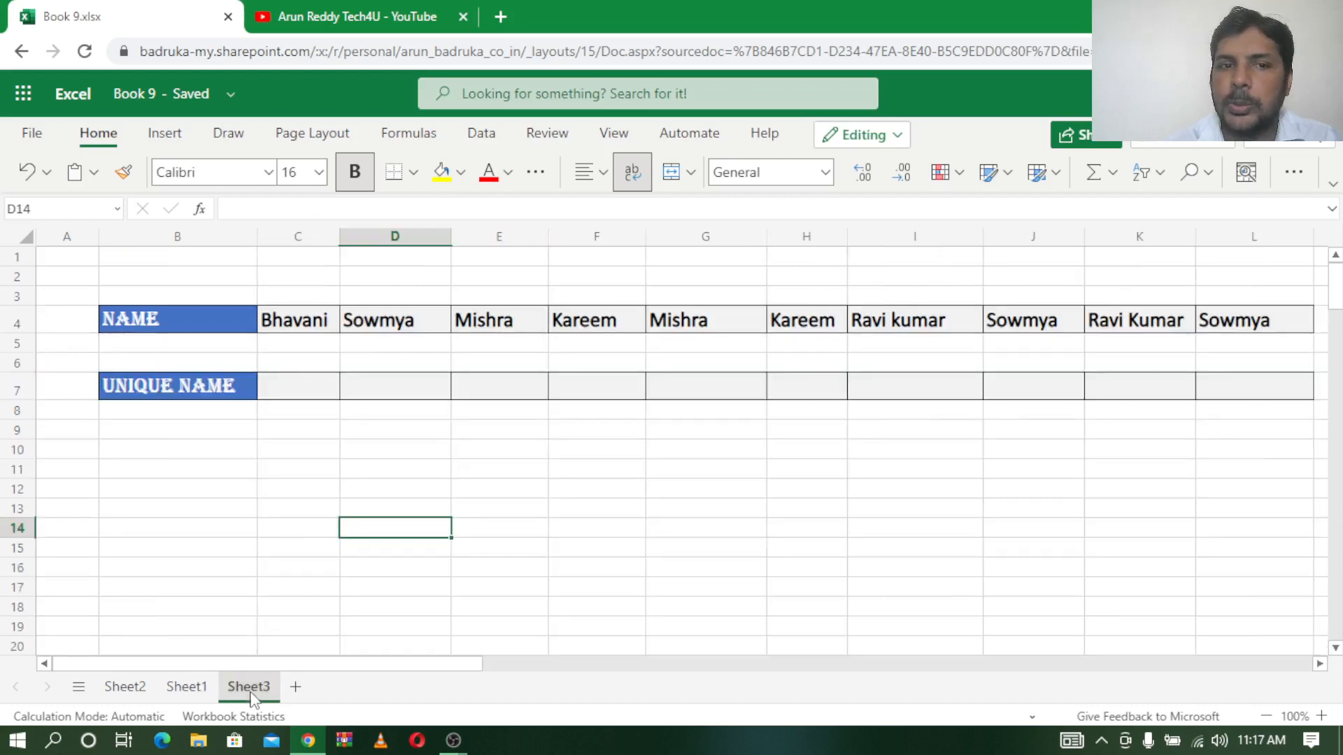
{"action": "left_click_drag", "start_coordinate": [289, 316], "coordinate": [1221, 312]}
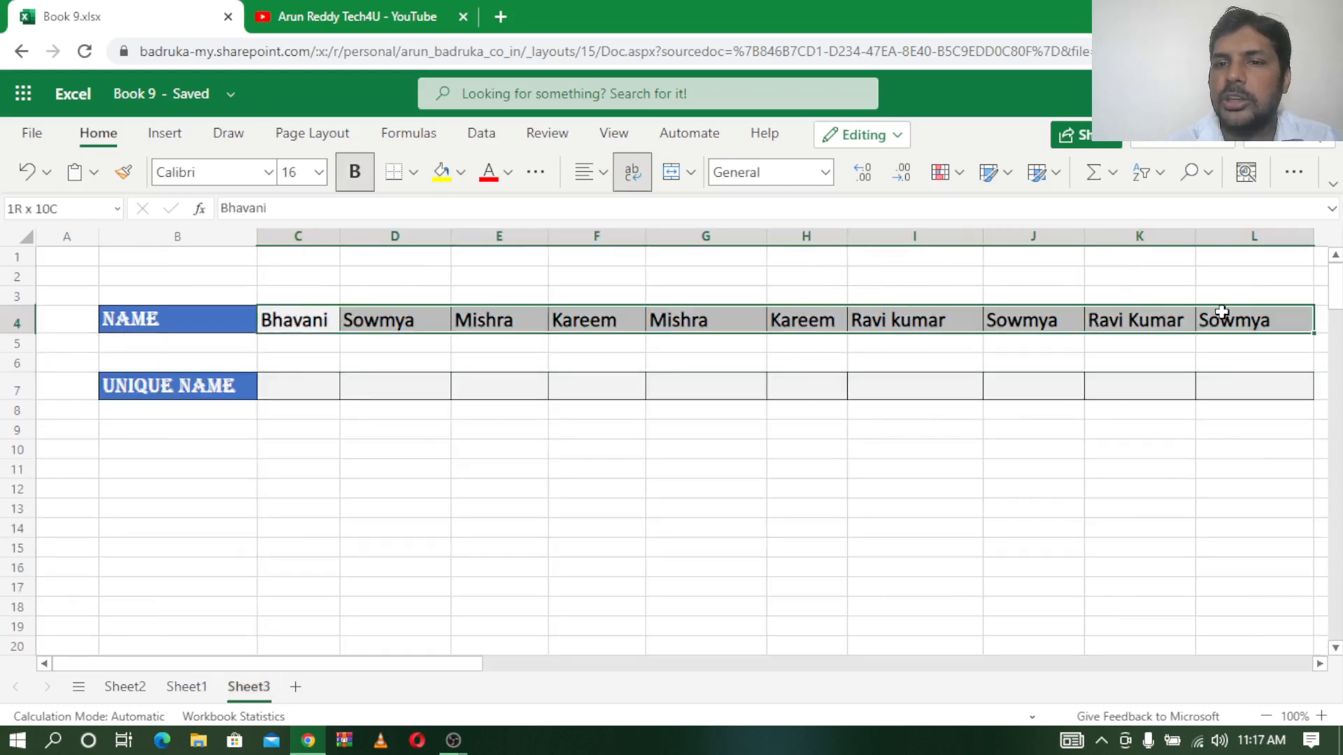
{"action": "left_click", "coordinate": [300, 390]}
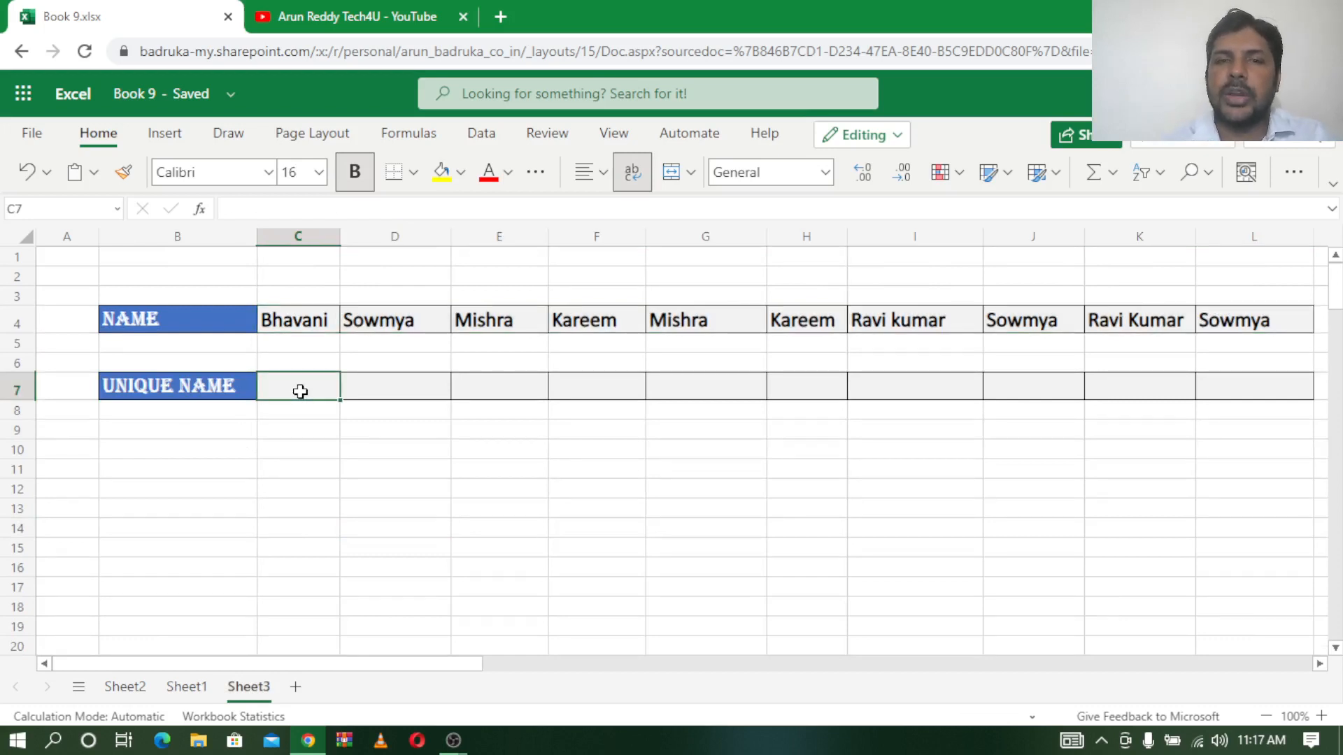
{"action": "type", "text": "="}
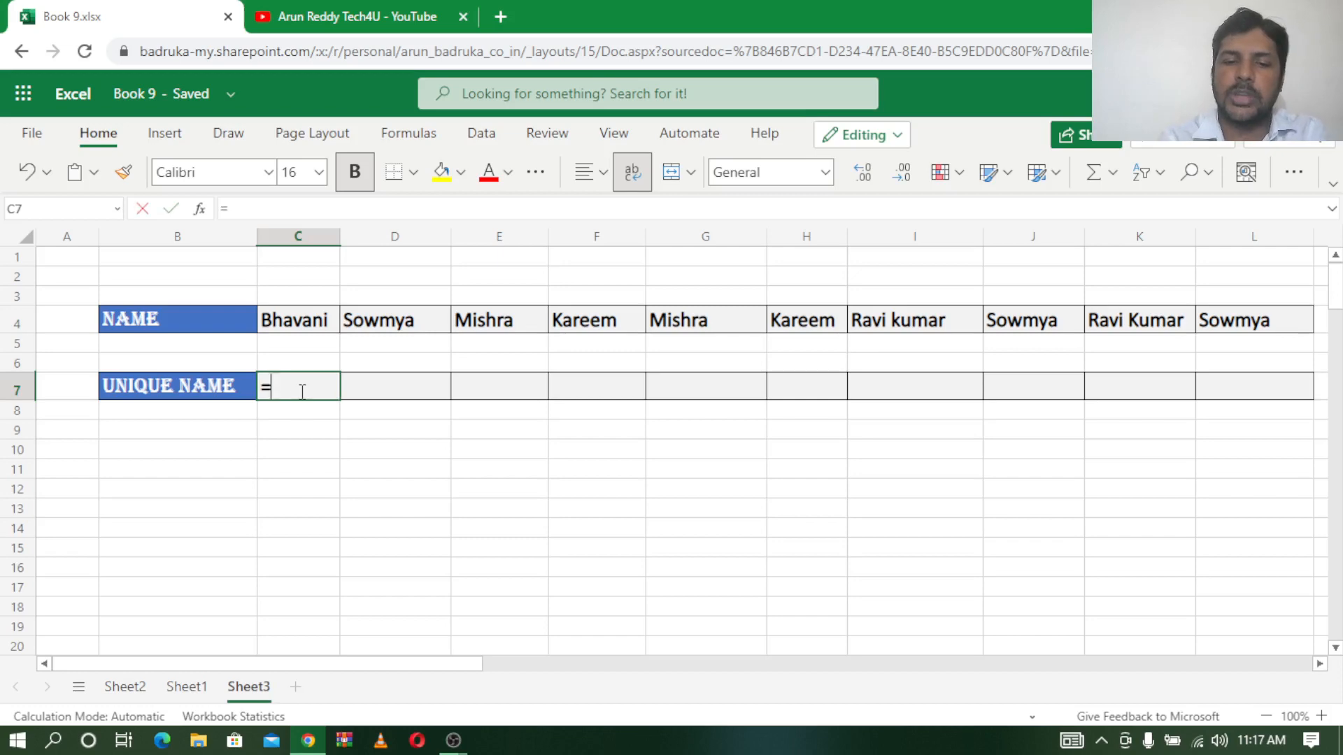
{"action": "type", "text": "uniques"}
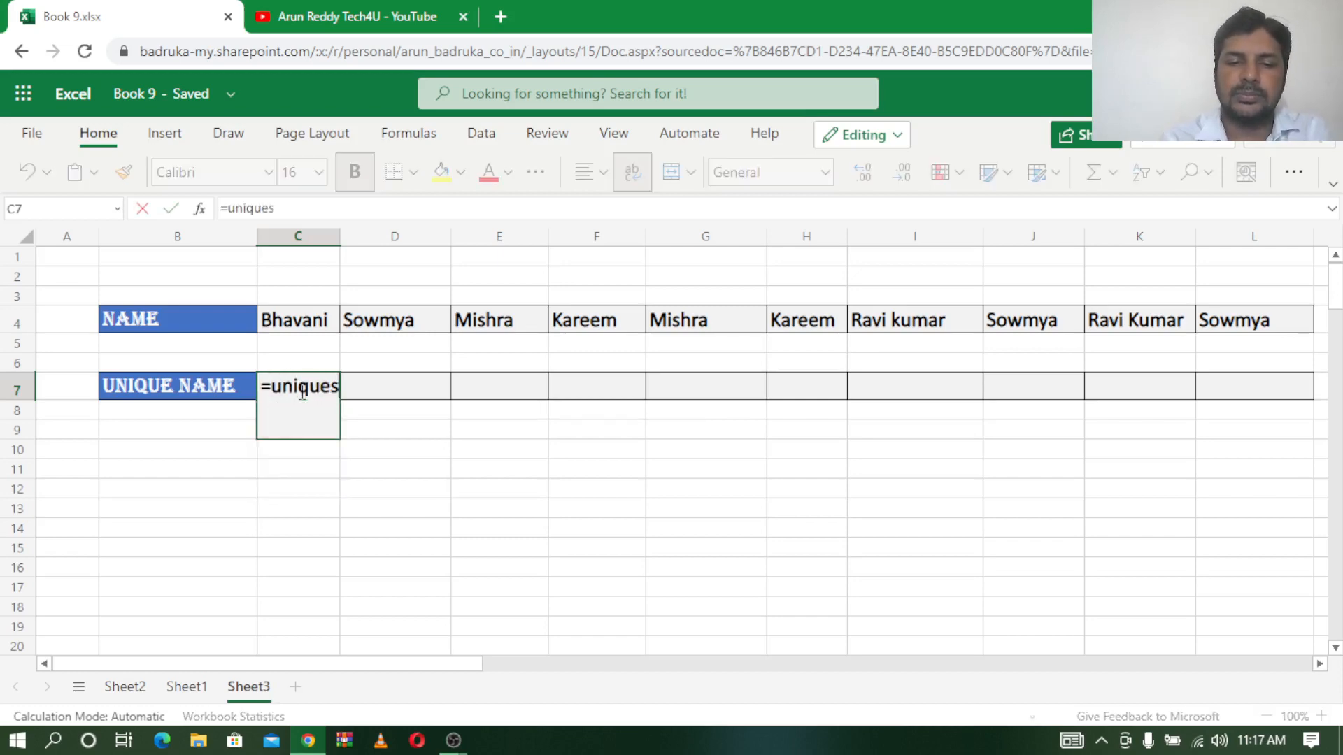
{"action": "key", "text": "BackSpace"}
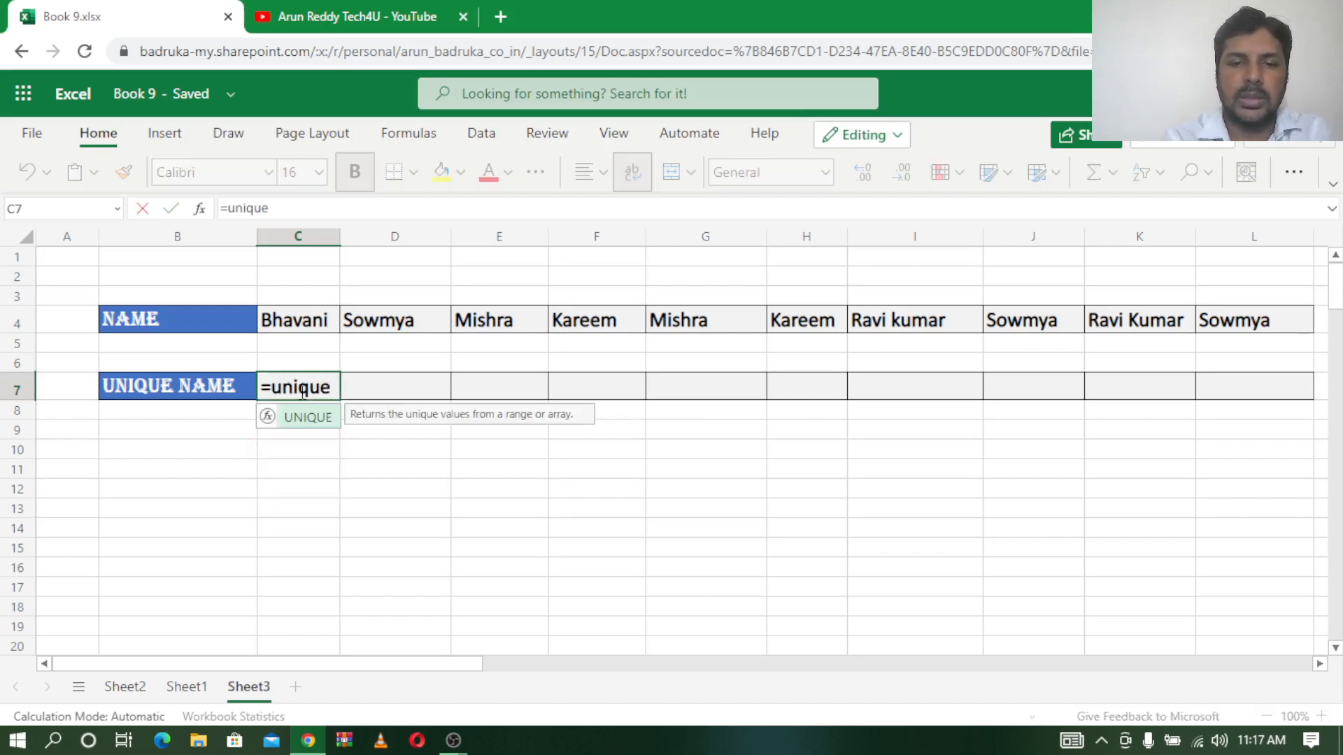
{"action": "type", "text": "("}
{"action": "left_click_drag", "start_coordinate": [269, 320], "coordinate": [1290, 329]}
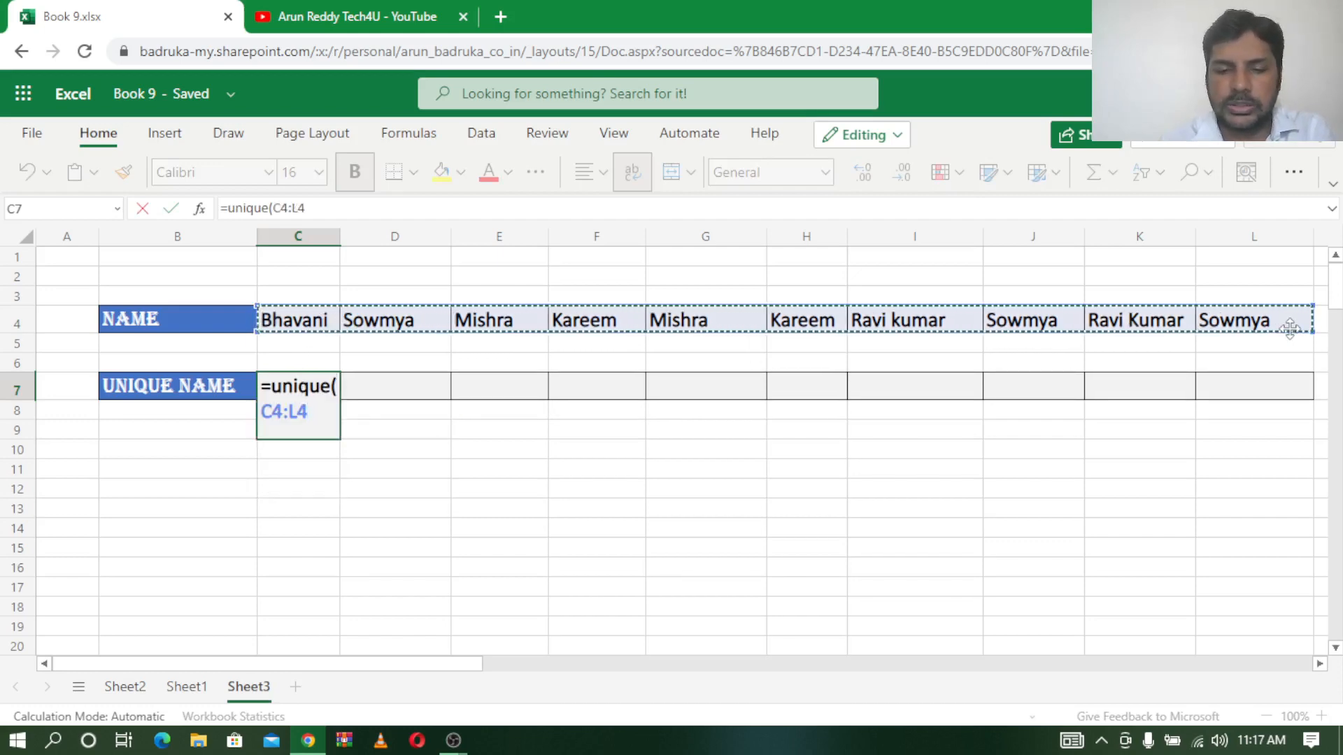
{"action": "type", "text": ",1"}
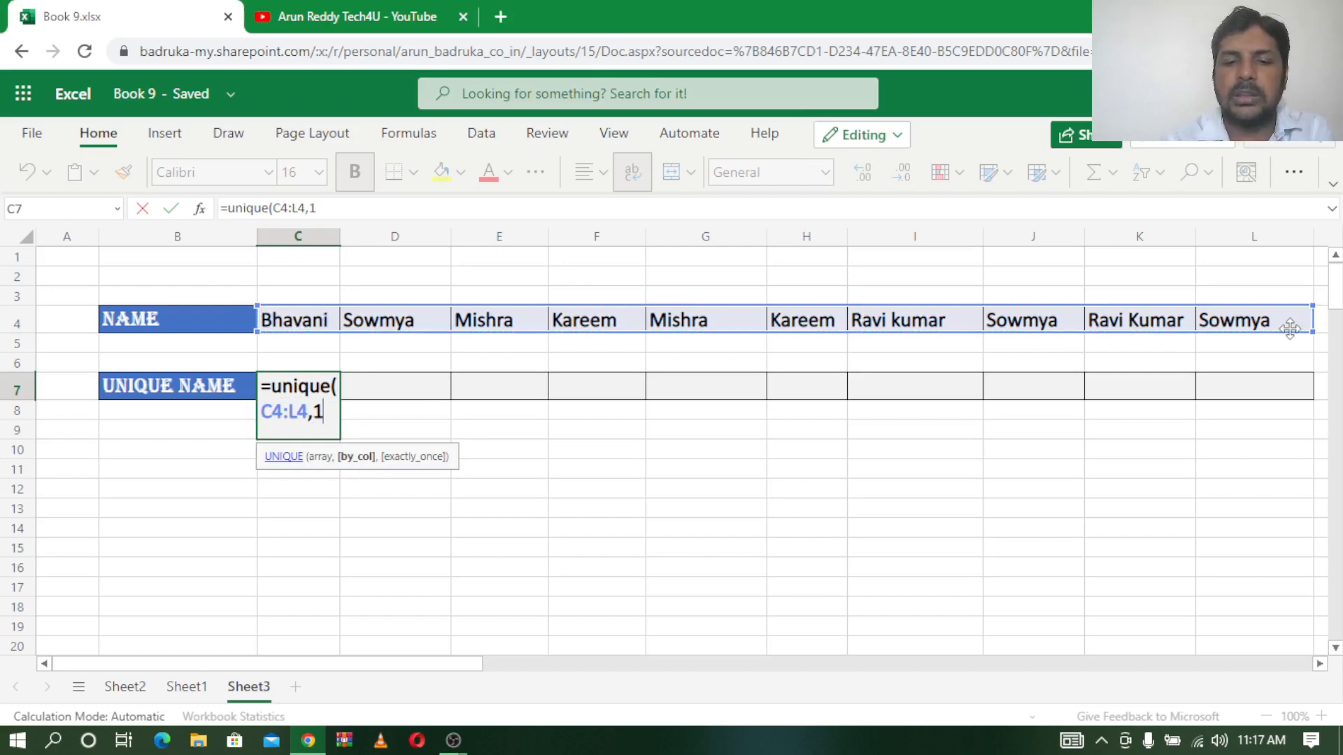
{"action": "type", "text": ")"}
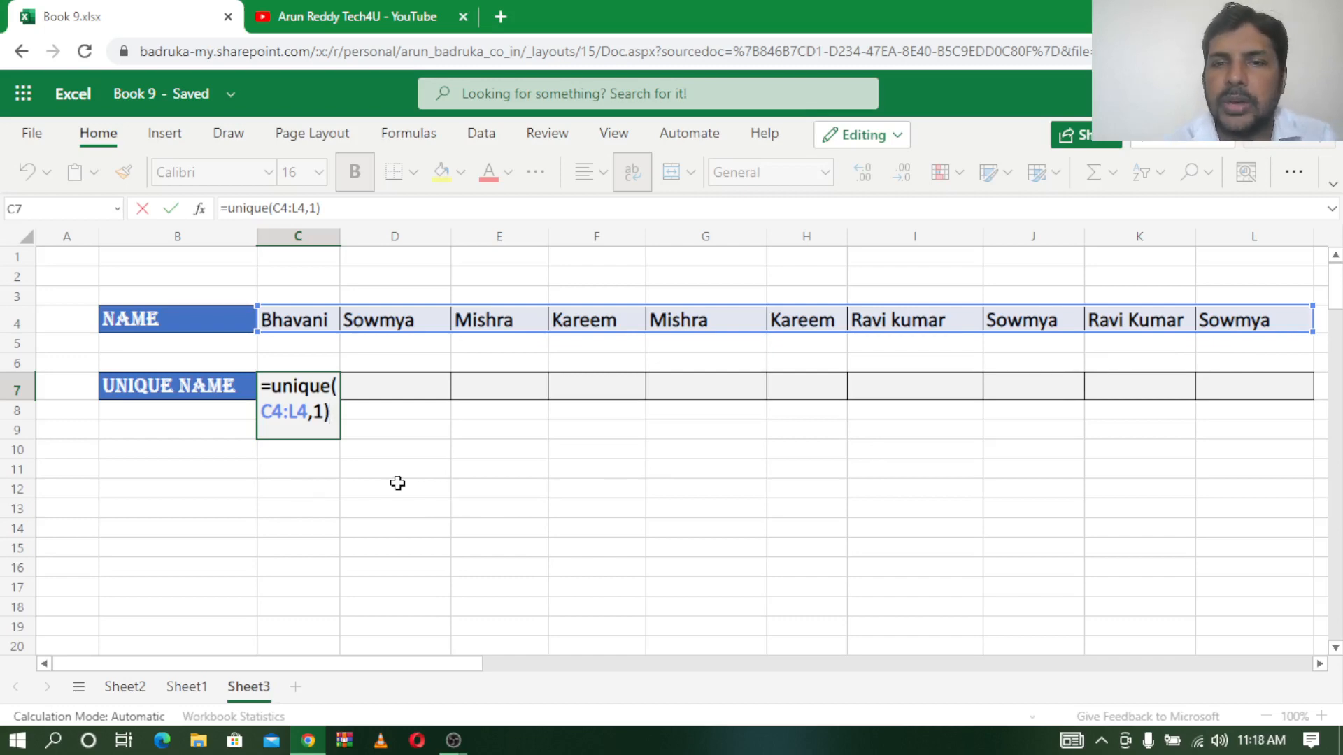
{"action": "key", "text": "Return"}
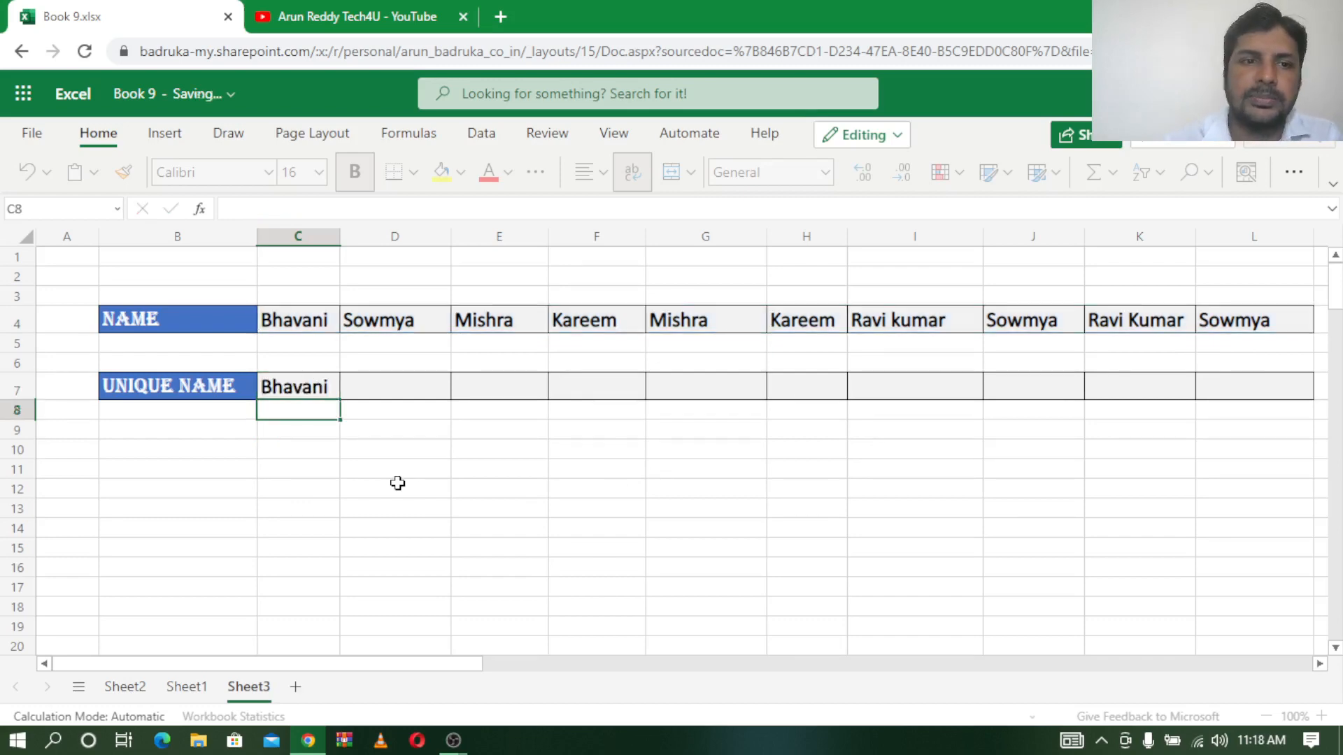
{"action": "left_click", "coordinate": [287, 384]}
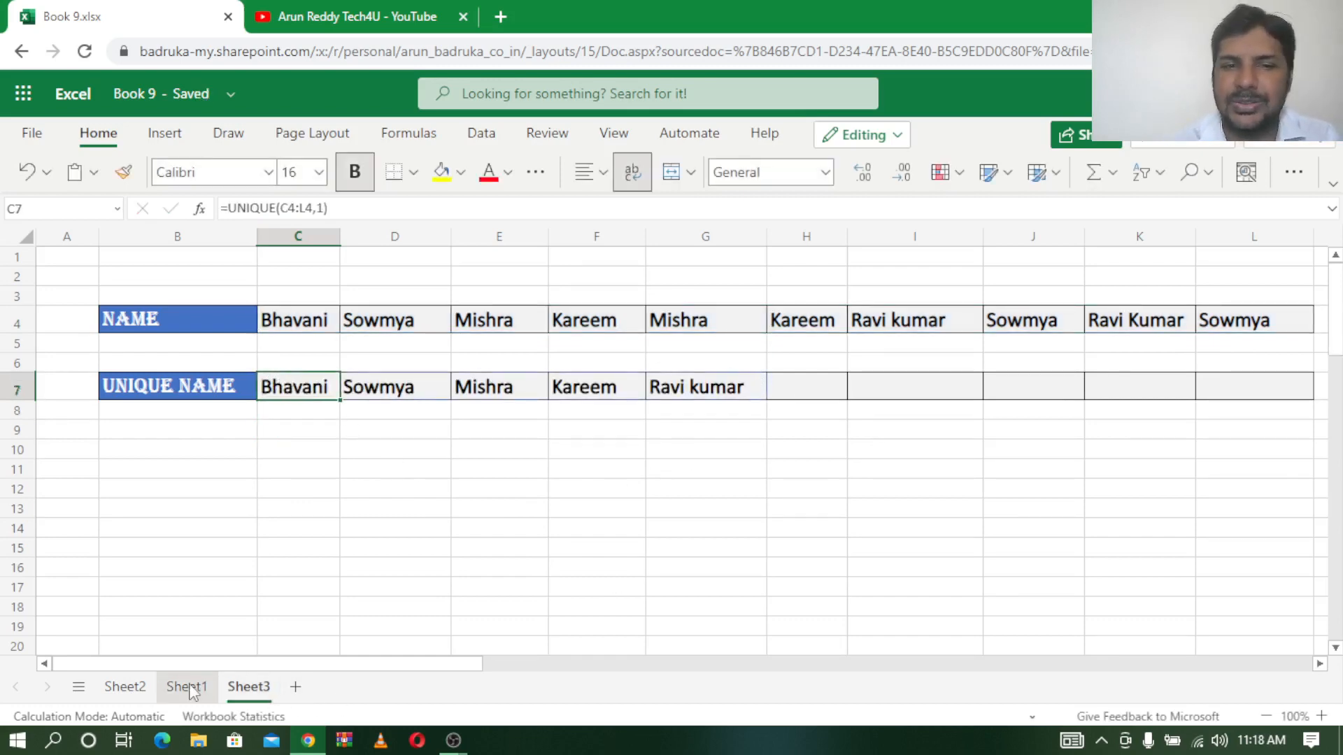
{"action": "left_click", "coordinate": [393, 390]}
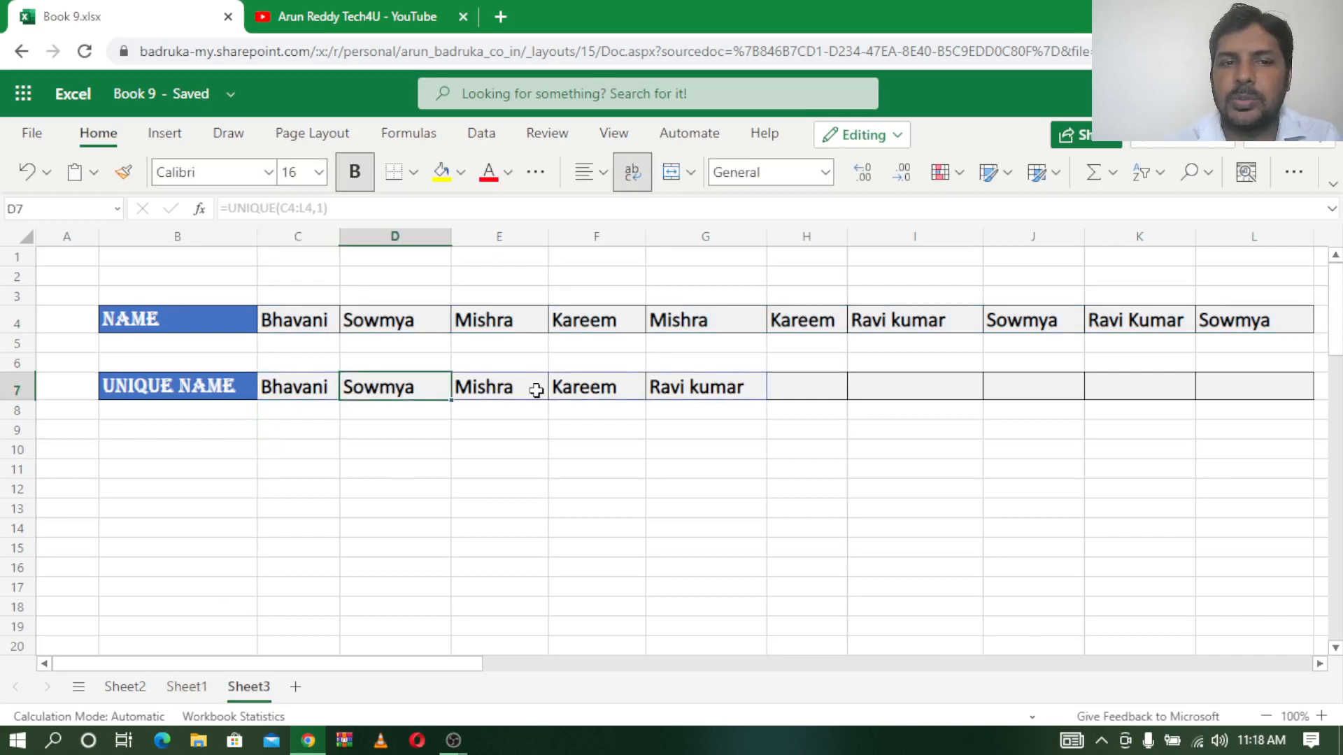
Check the distinct names listed across the UNIQUE NAME row on Sheet3, from D7 to G7.
{"action": "left_click", "coordinate": [537, 386]}
{"action": "left_click", "coordinate": [558, 388]}
{"action": "left_click", "coordinate": [696, 387]}
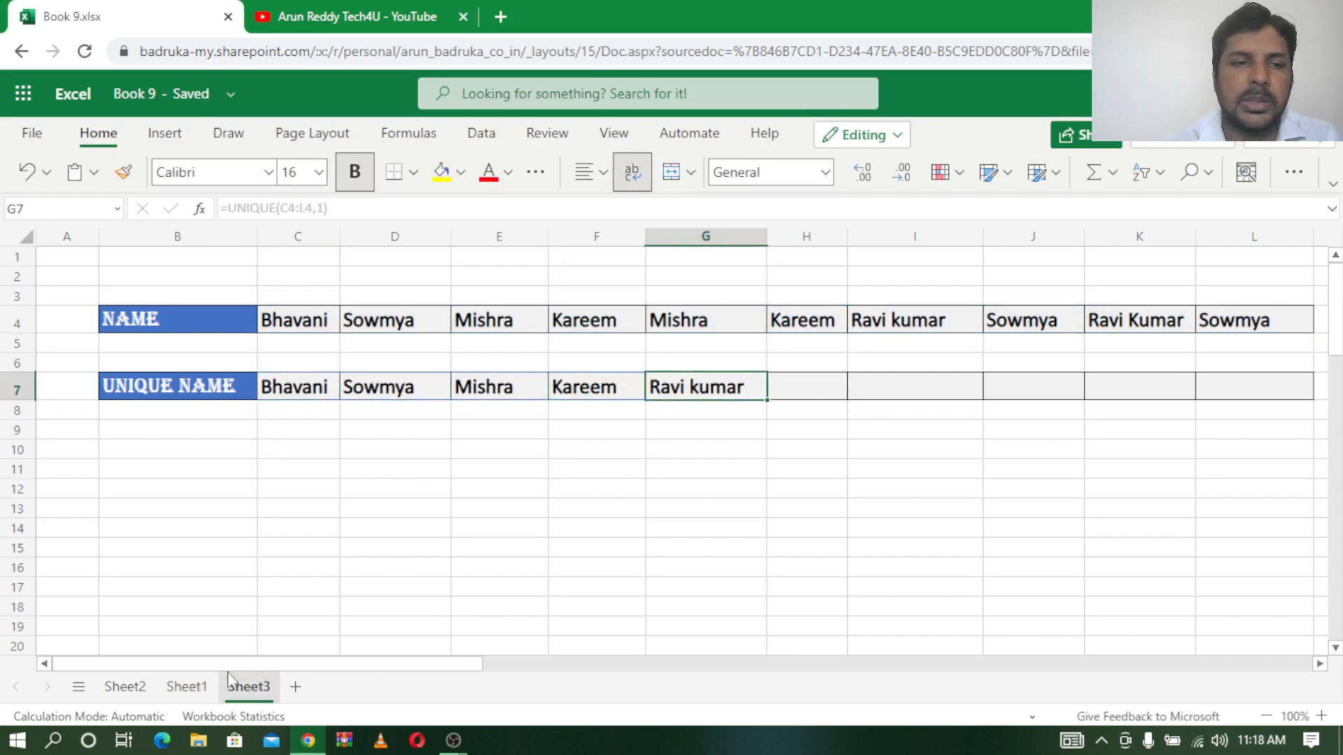
On Sheet1, compare the UNIQUE NAME results with the NAME list in C4:C13 to see which entries repeat.
{"action": "left_click", "coordinate": [187, 688]}
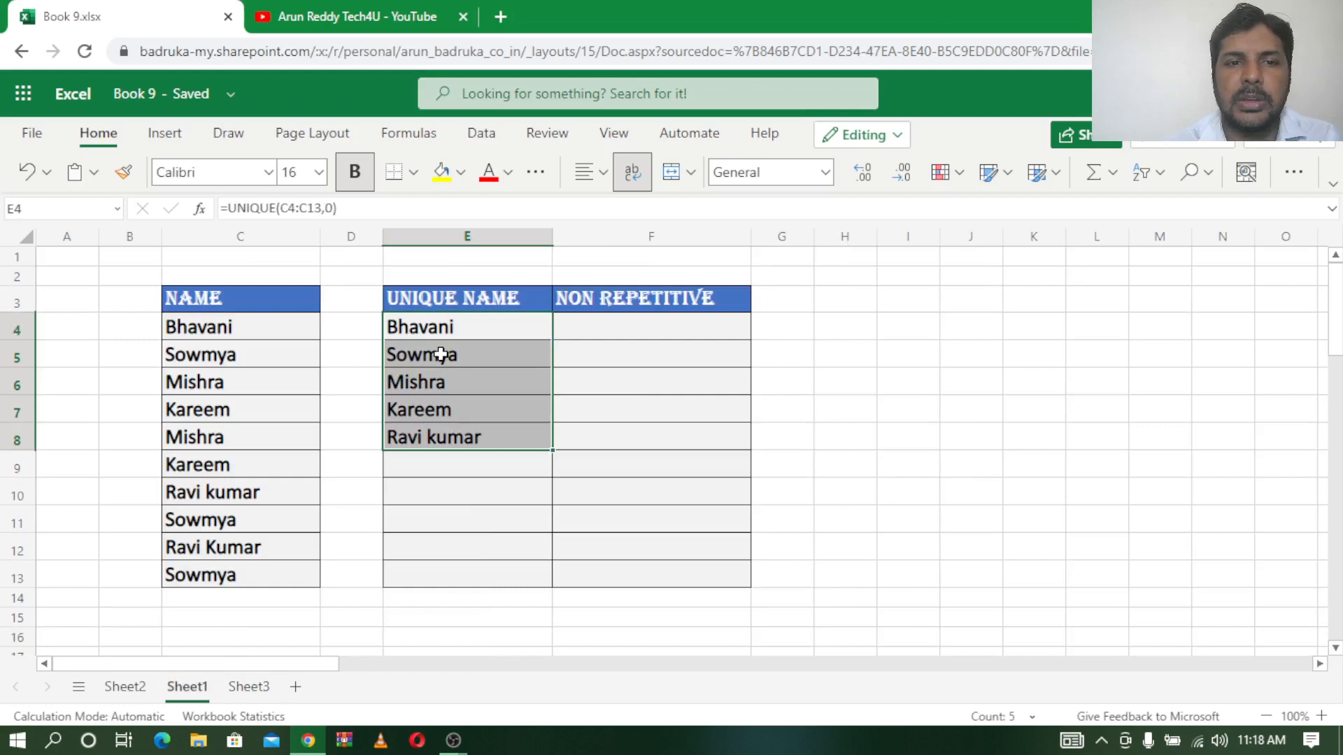
{"action": "left_click", "coordinate": [454, 446]}
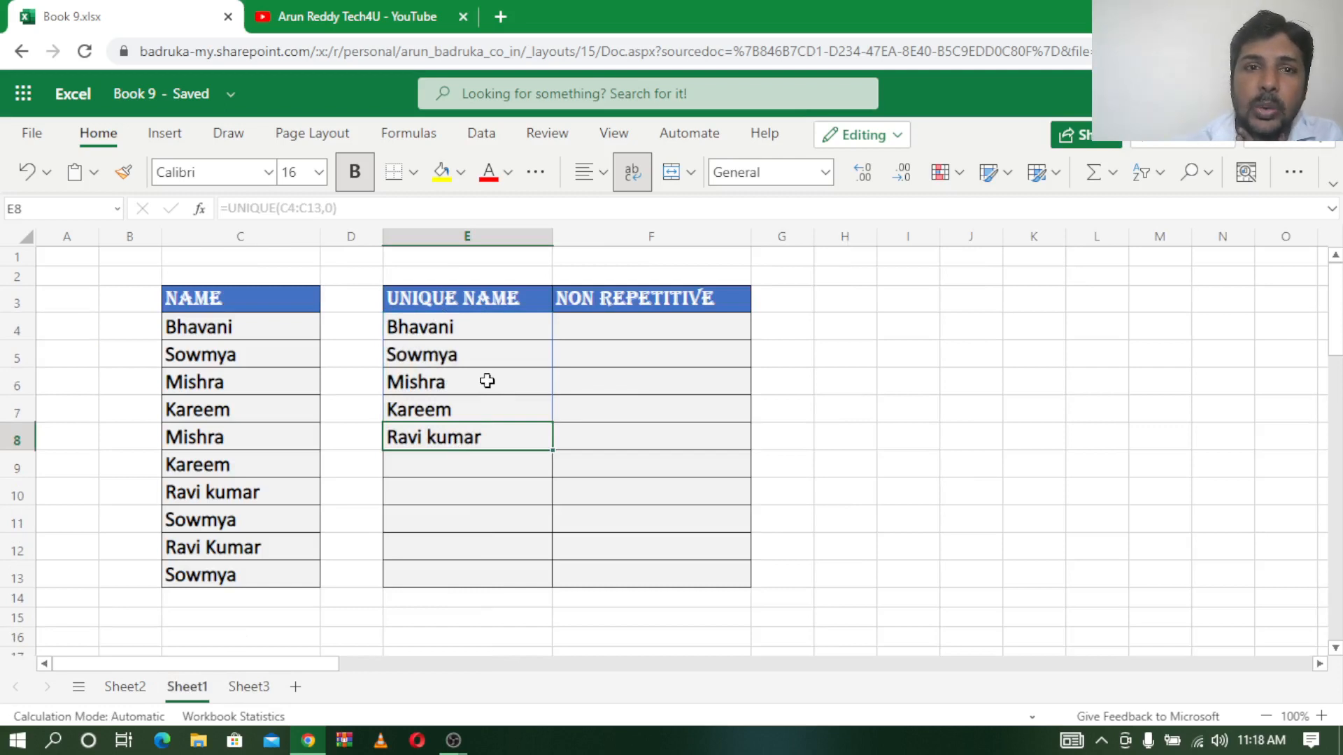
{"action": "left_click_drag", "start_coordinate": [225, 354], "coordinate": [231, 383]}
{"action": "left_click_drag", "start_coordinate": [233, 486], "coordinate": [233, 572]}
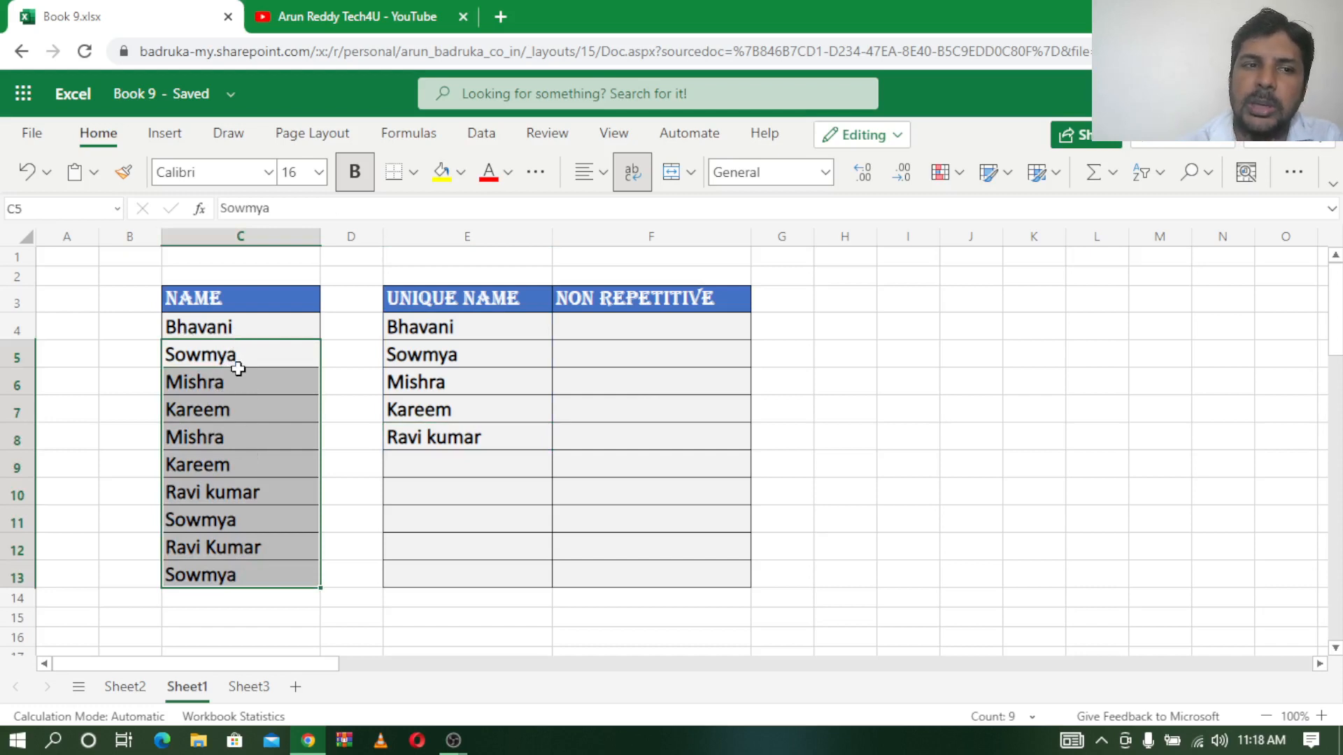
{"action": "key", "text": "Down"}
{"action": "left_click", "coordinate": [251, 329]}
{"action": "left_click", "coordinate": [250, 350]}
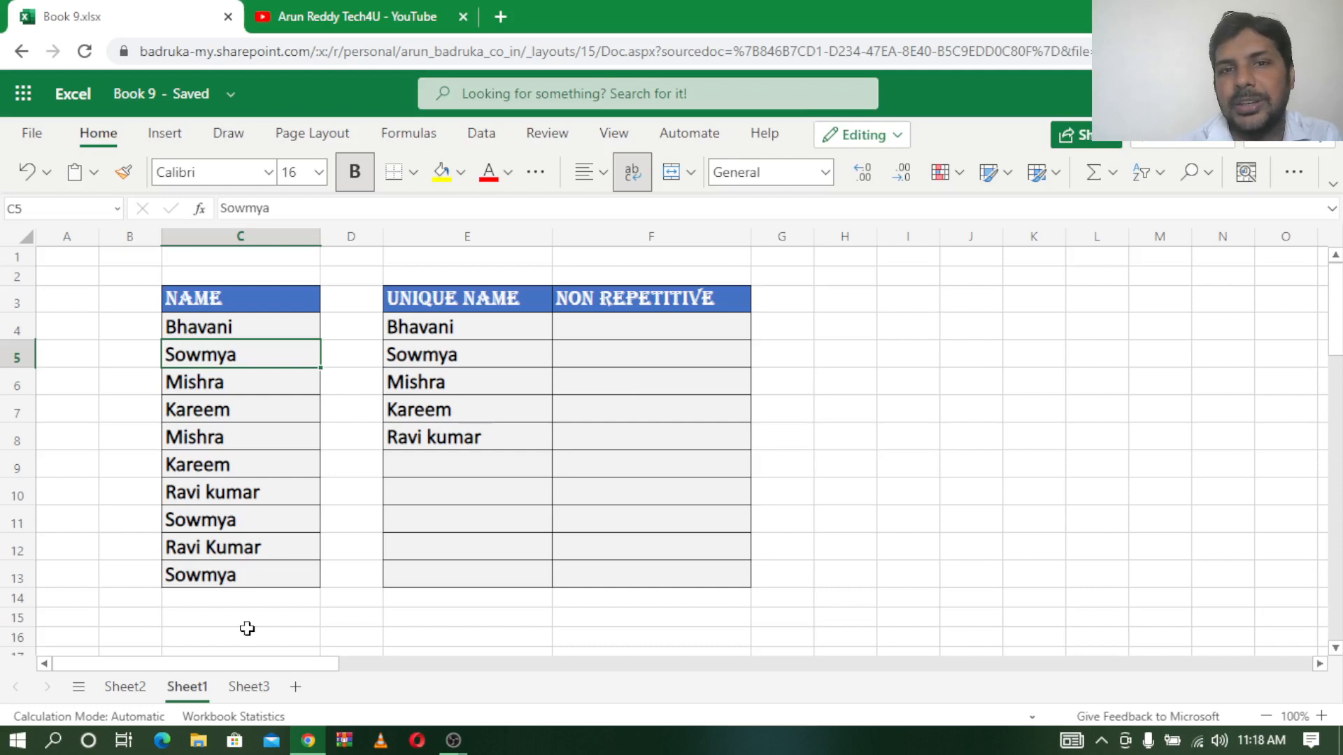
Enter =UNIQUE(C4:C13,,1) in F4 under NON REPETITIVE to list only names occurring exactly once, and check the resulting formula.
{"action": "left_click", "coordinate": [615, 329]}
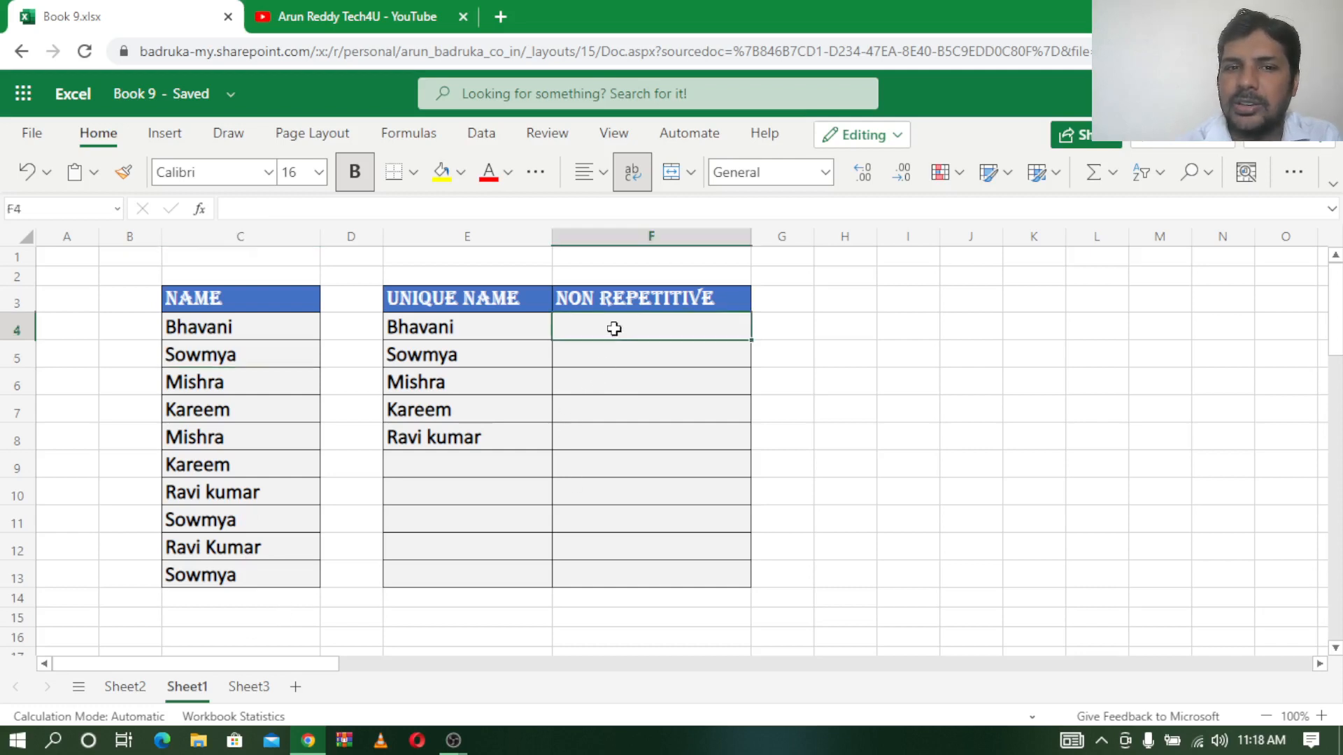
{"action": "type", "text": "="}
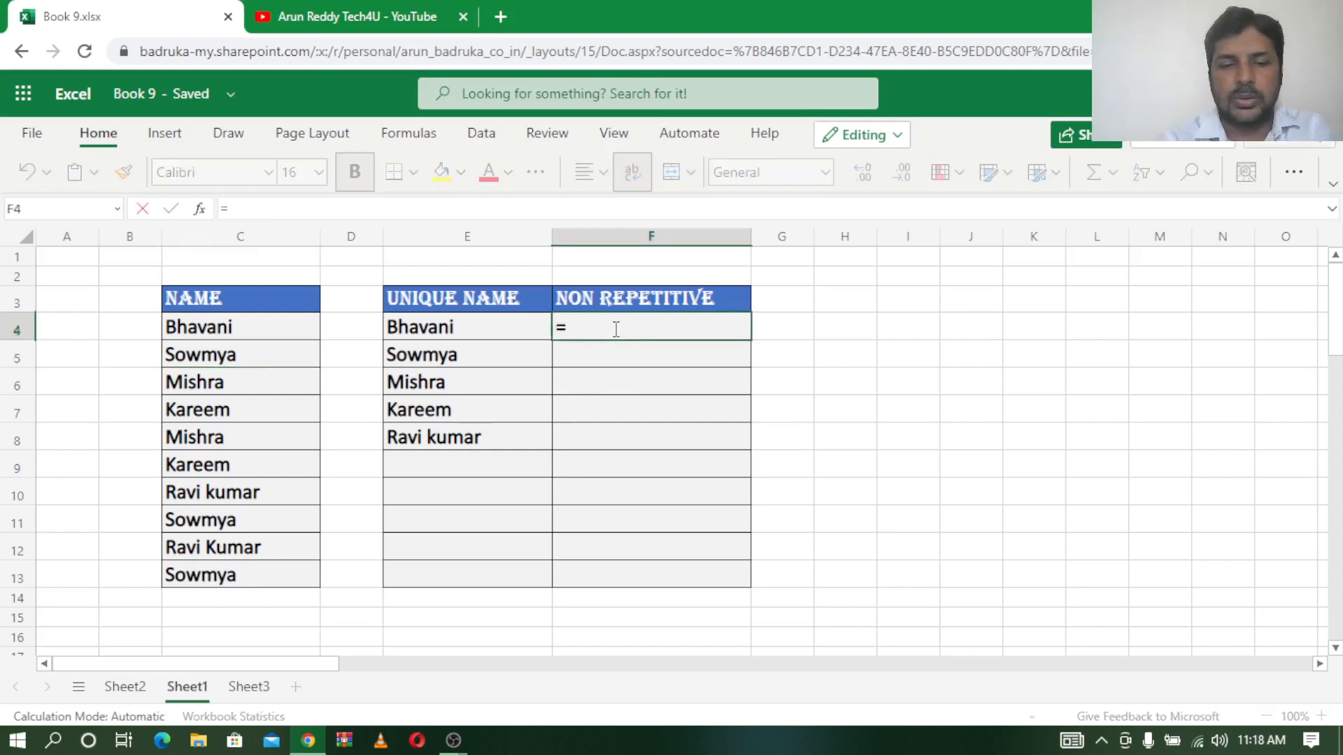
{"action": "type", "text": "uniqu"}
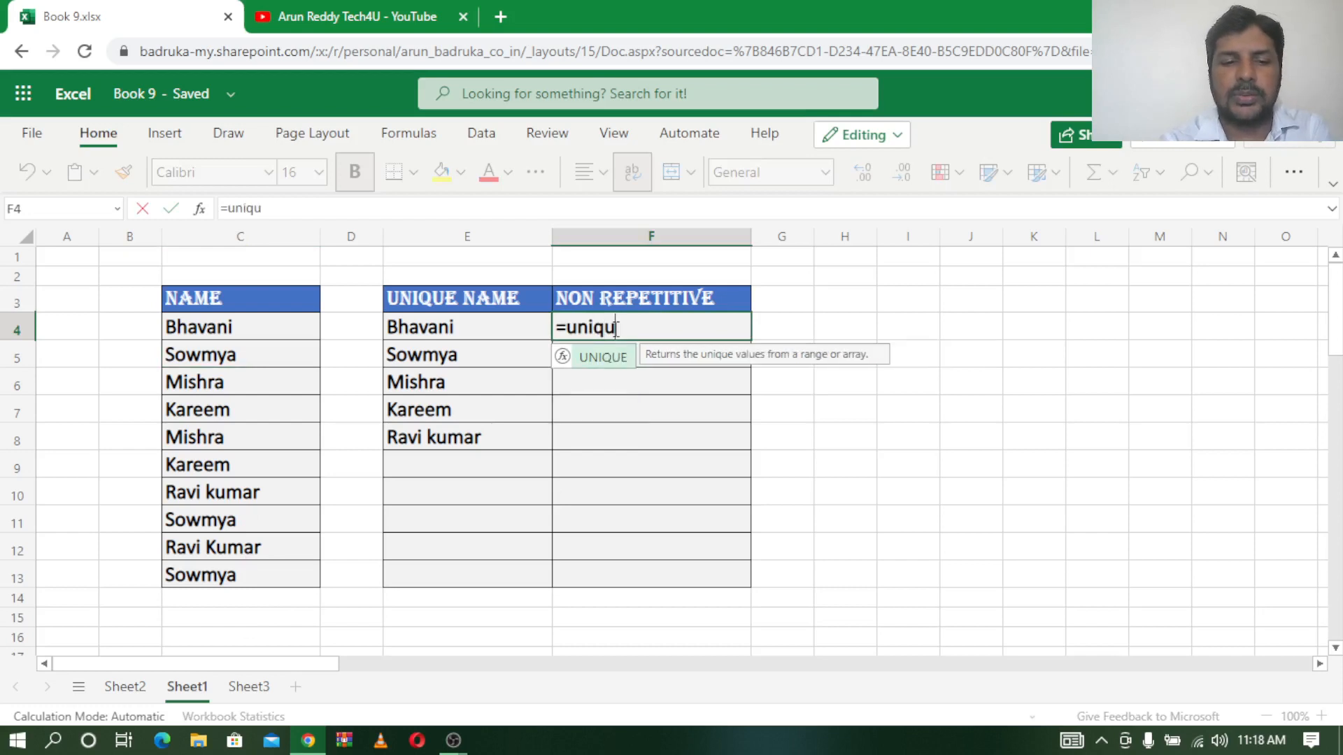
{"action": "type", "text": "e("}
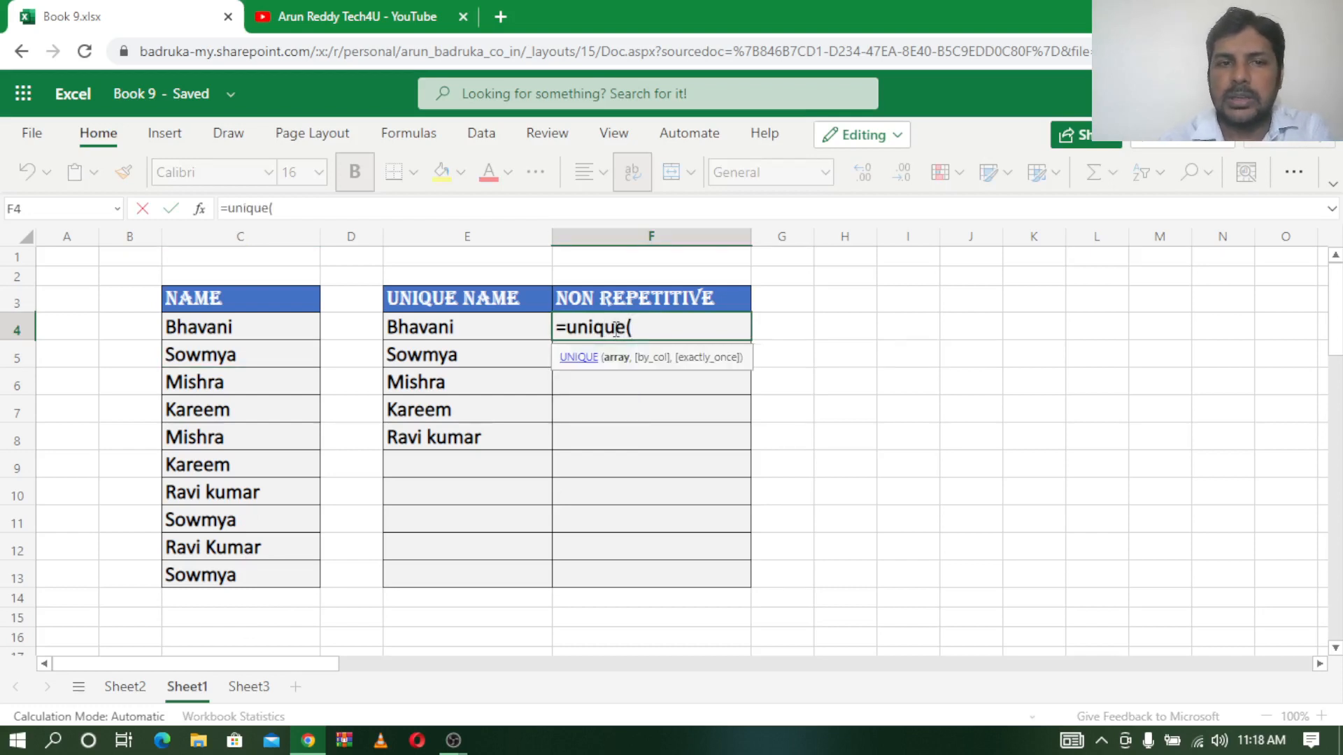
{"action": "left_click_drag", "start_coordinate": [233, 323], "coordinate": [223, 570]}
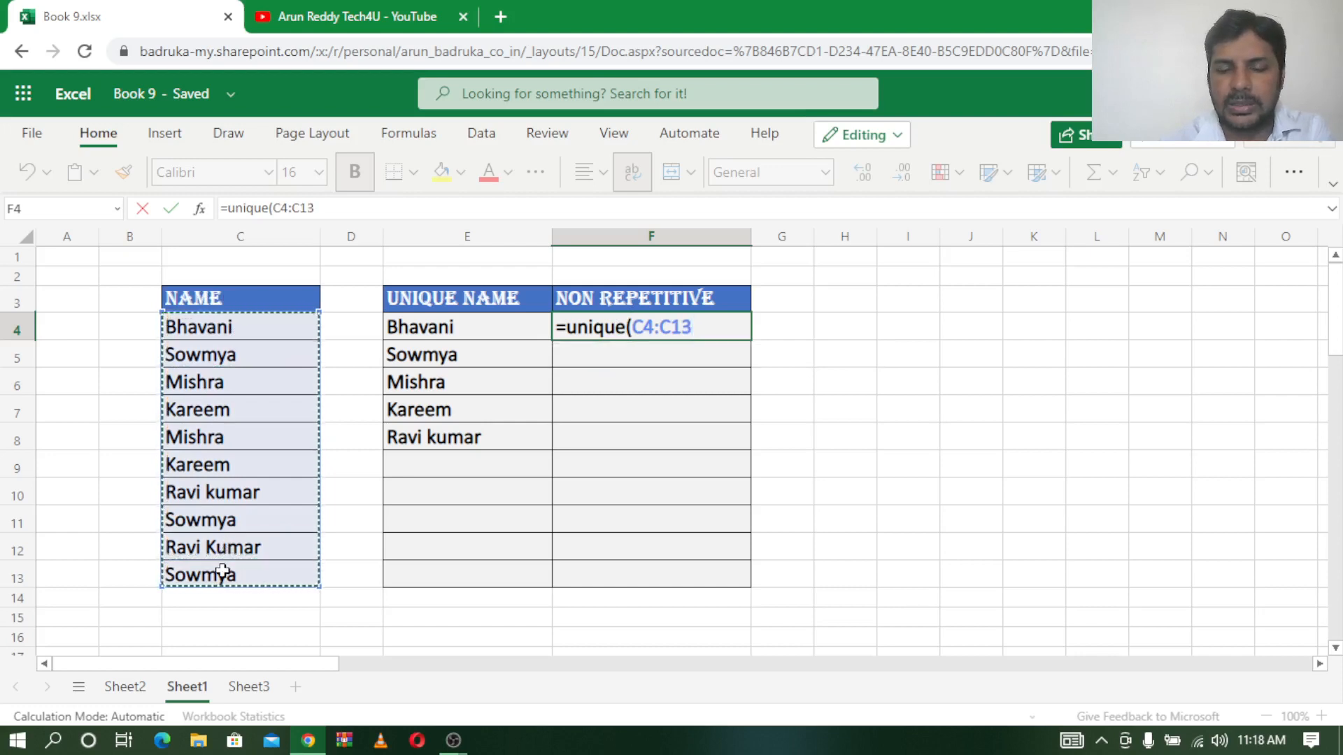
{"action": "type", "text": ","}
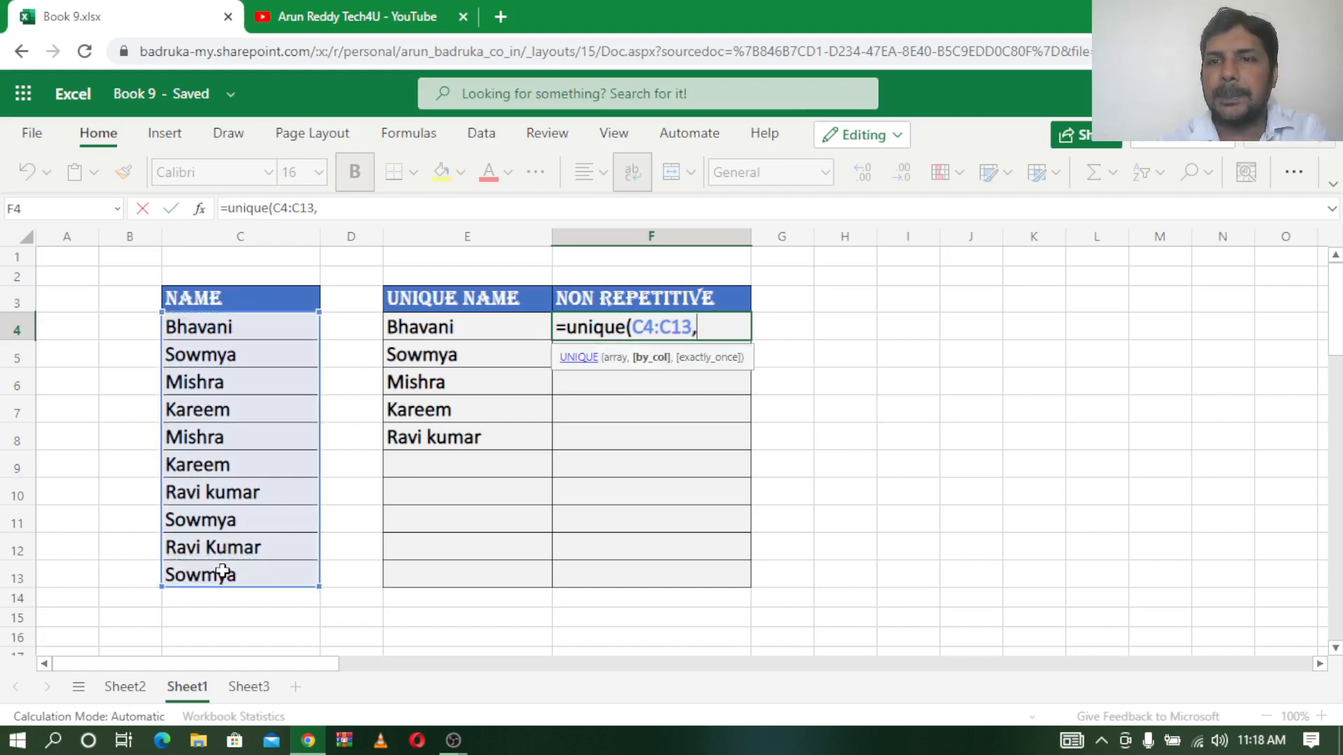
{"action": "type", "text": ","}
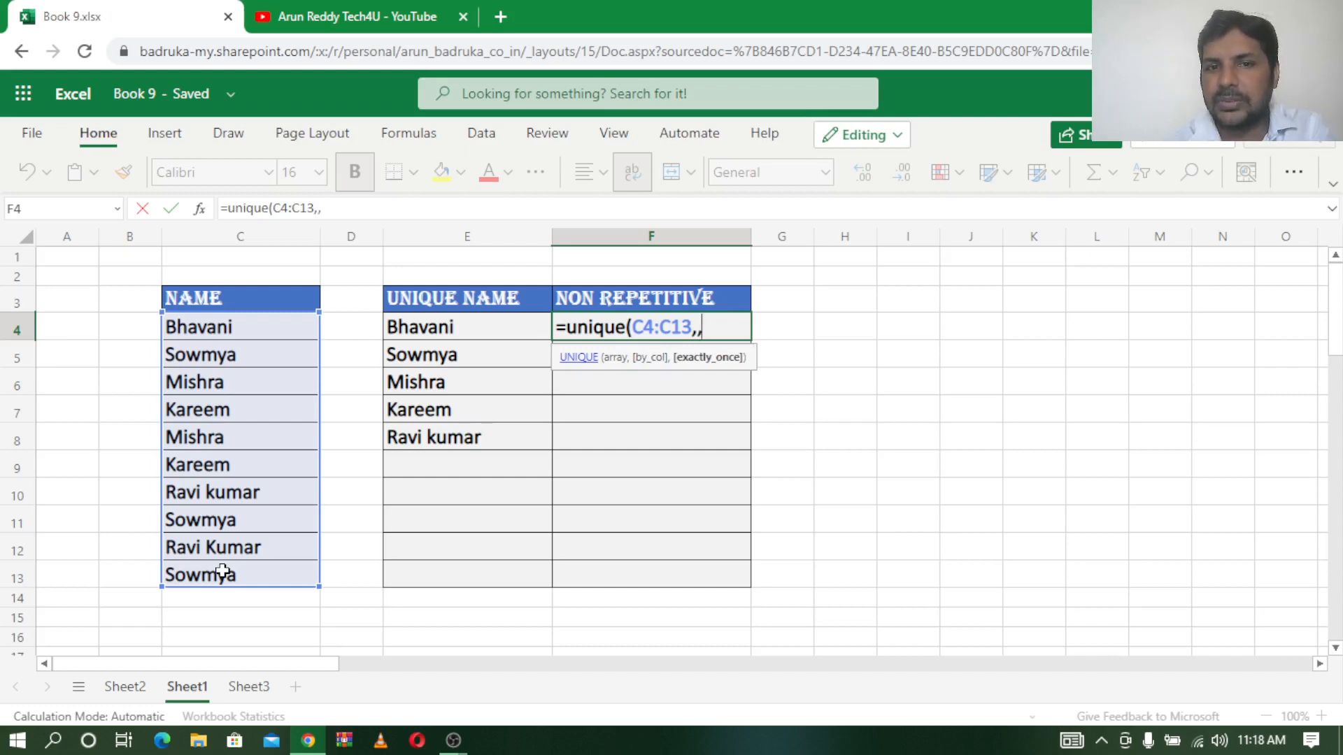
{"action": "type", "text": "1)"}
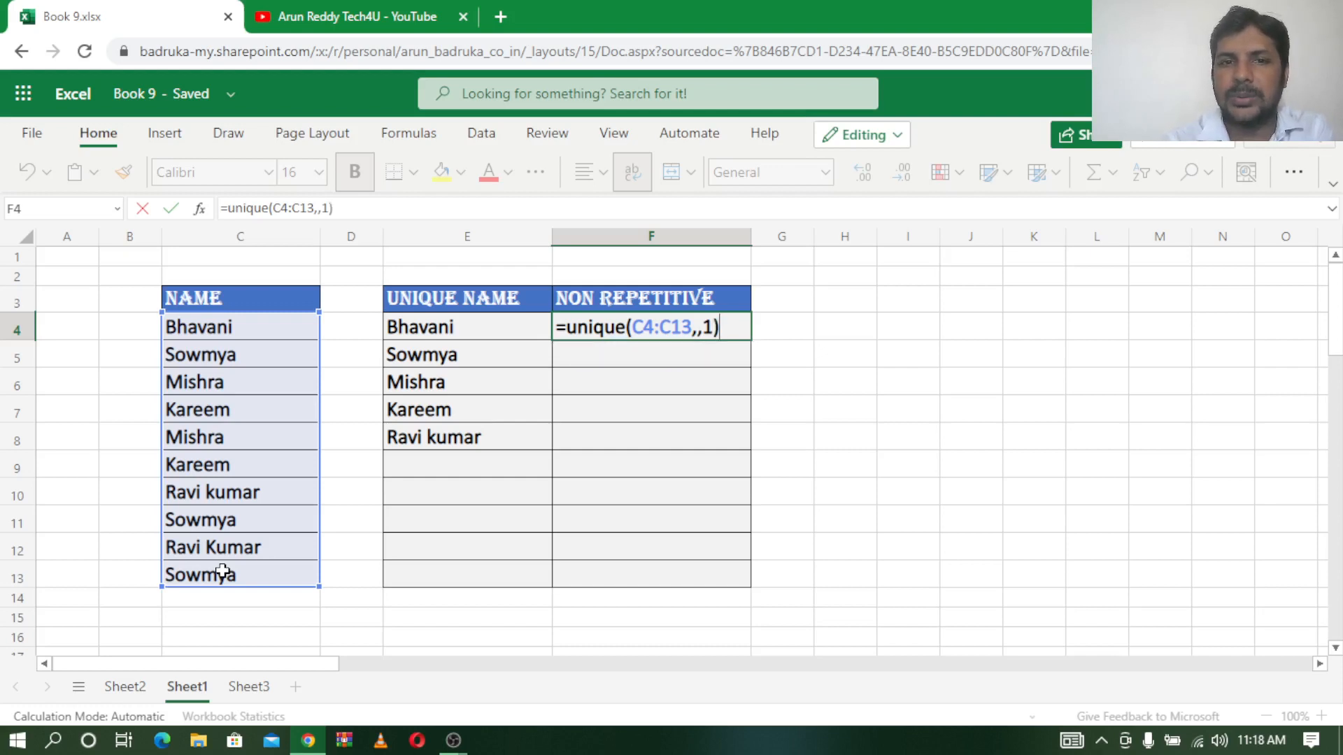
{"action": "key", "text": "Return"}
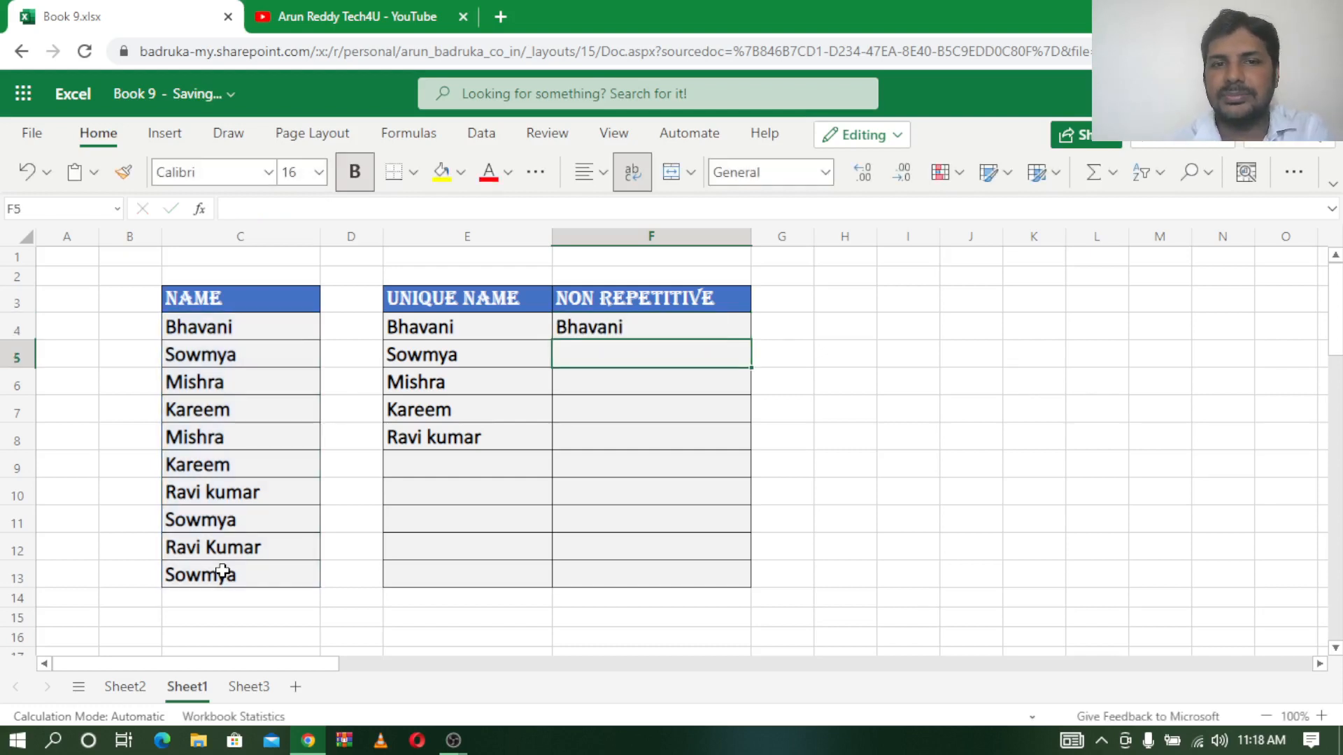
{"action": "left_click", "coordinate": [613, 323]}
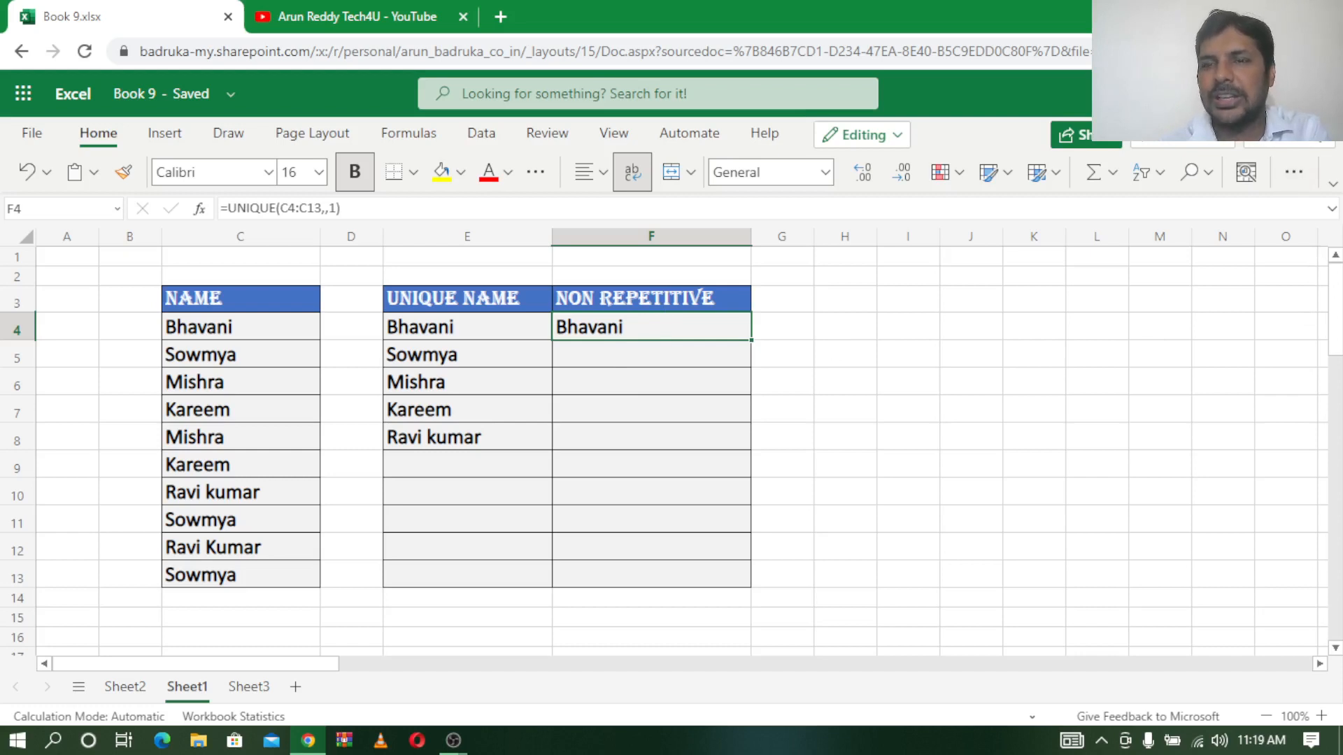
{"action": "key", "text": "alt+Tab"}
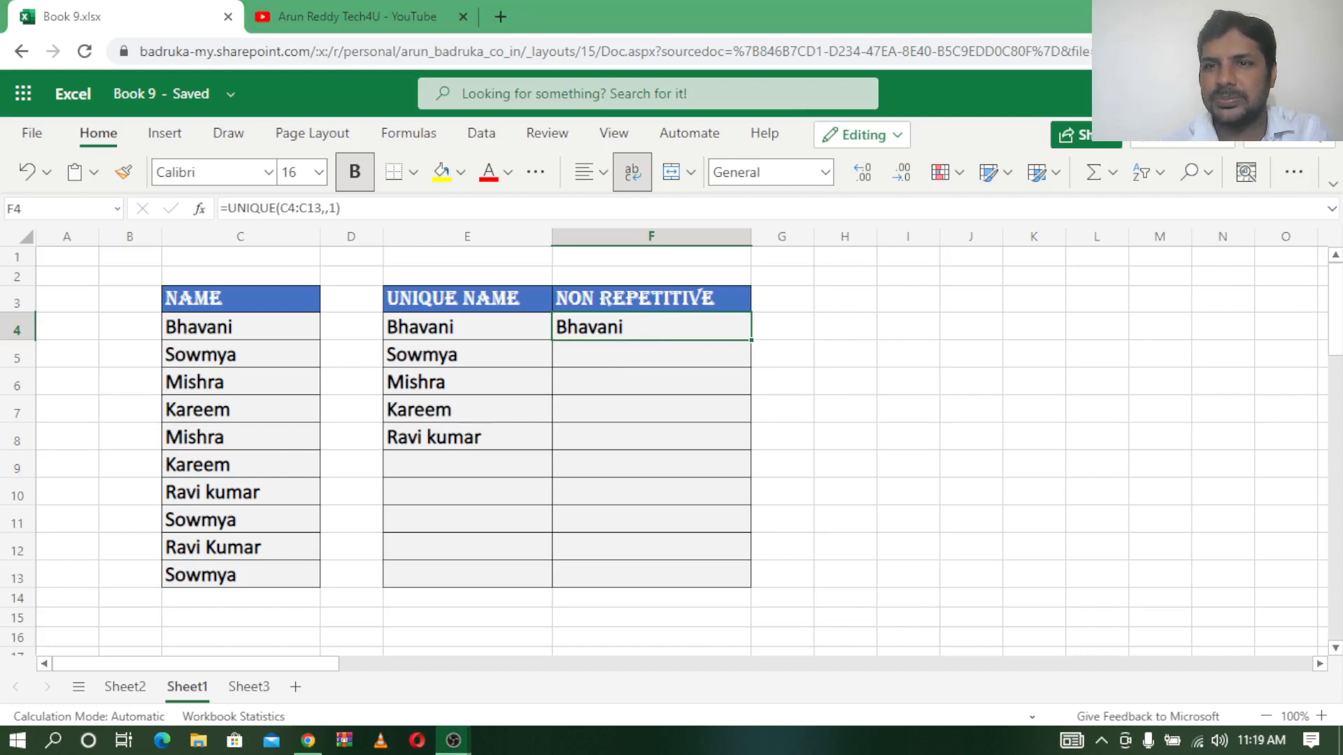